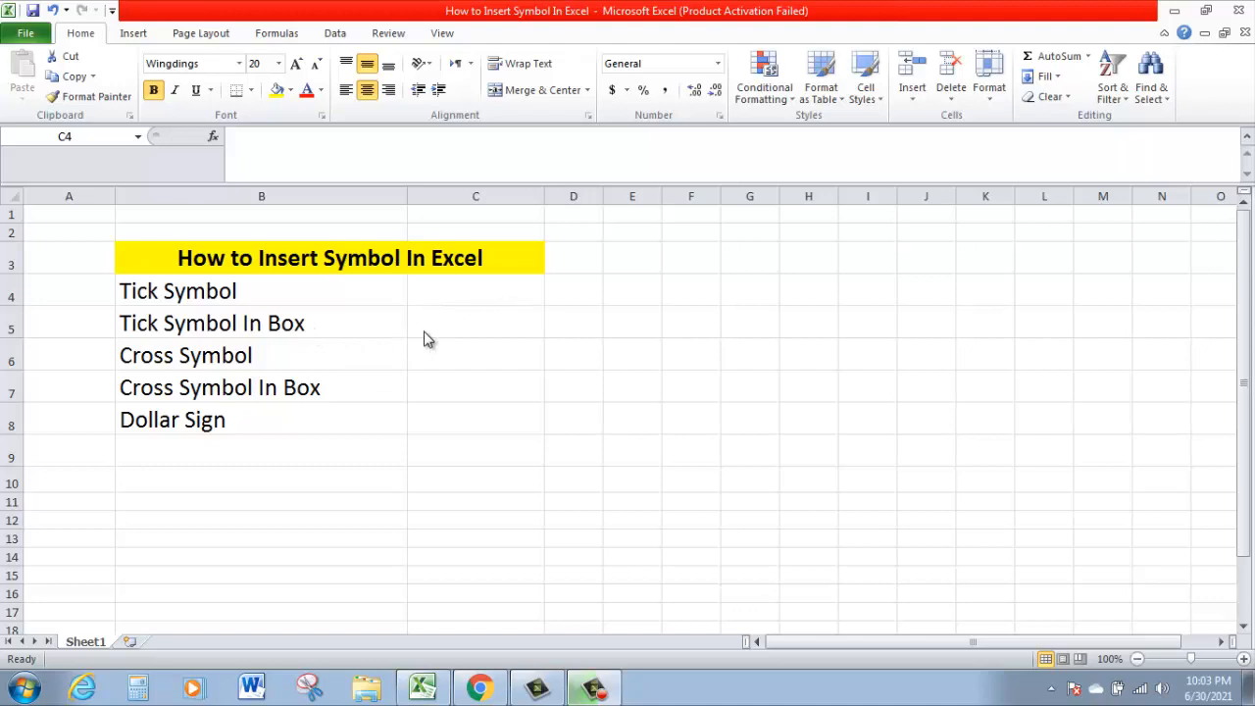
Review the symbol names listed in B4:B8 and the adjacent cells C4:C8 meant for the symbols
click(202, 330)
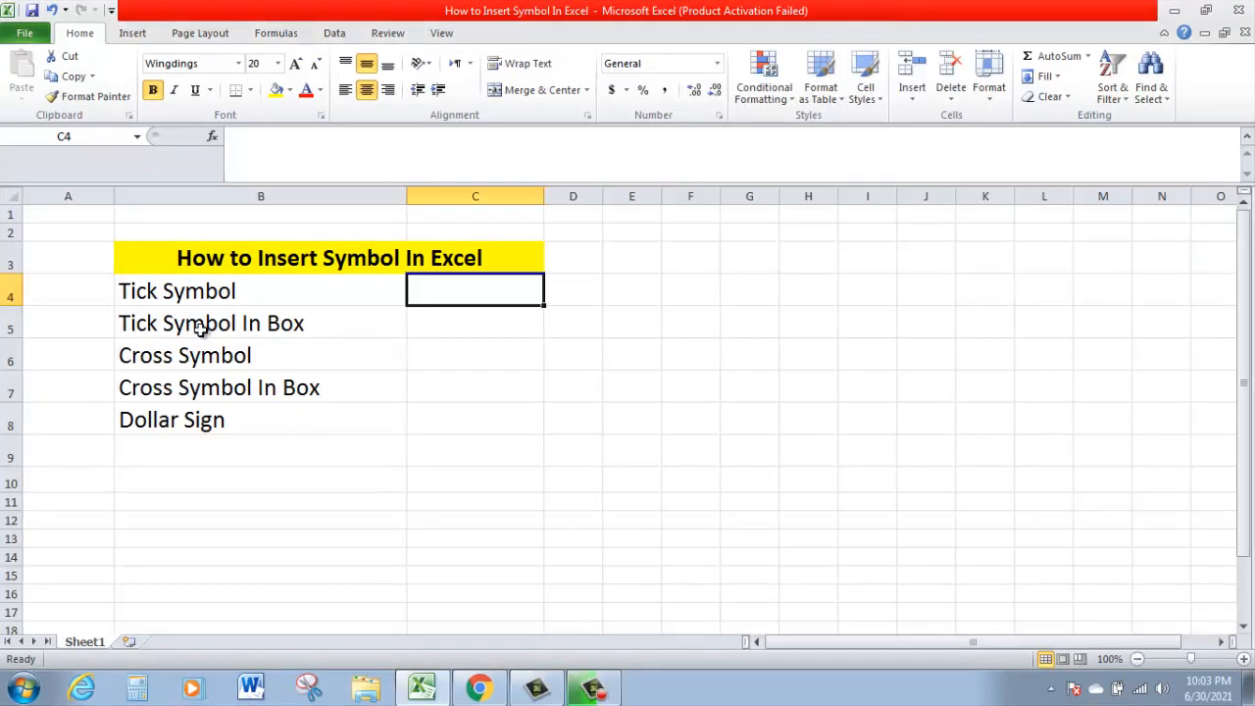
click(257, 334)
click(471, 334)
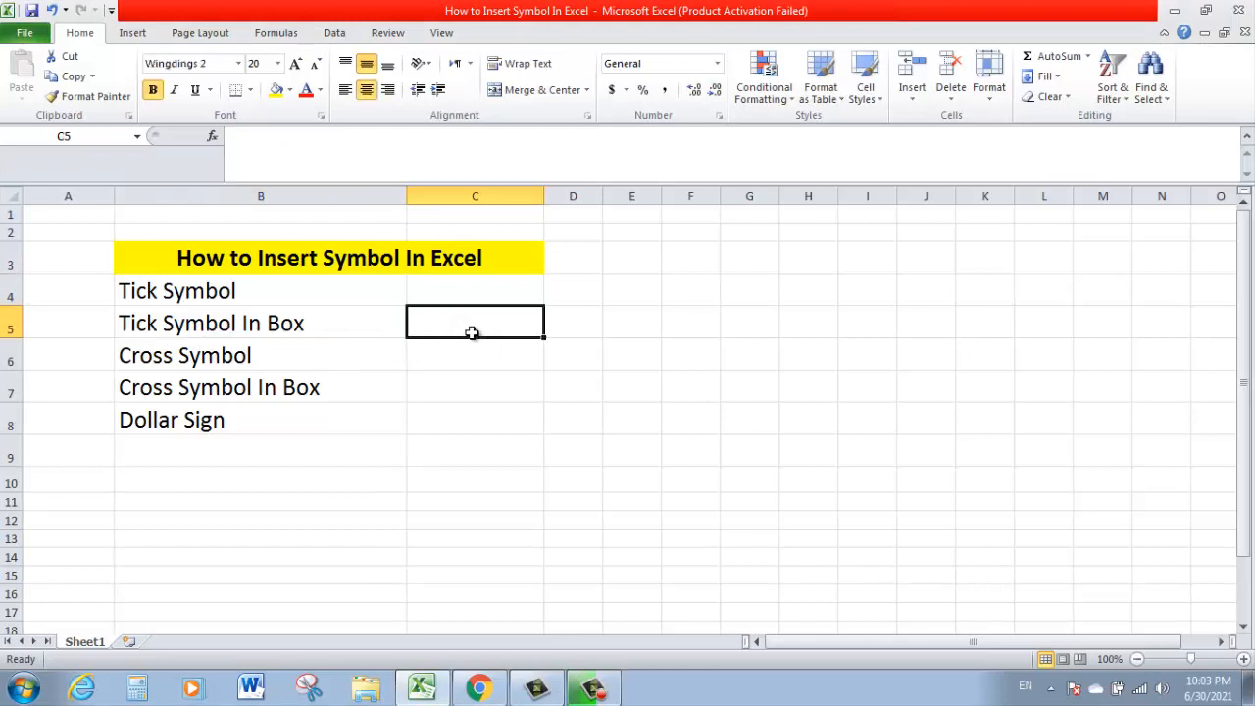
click(356, 356)
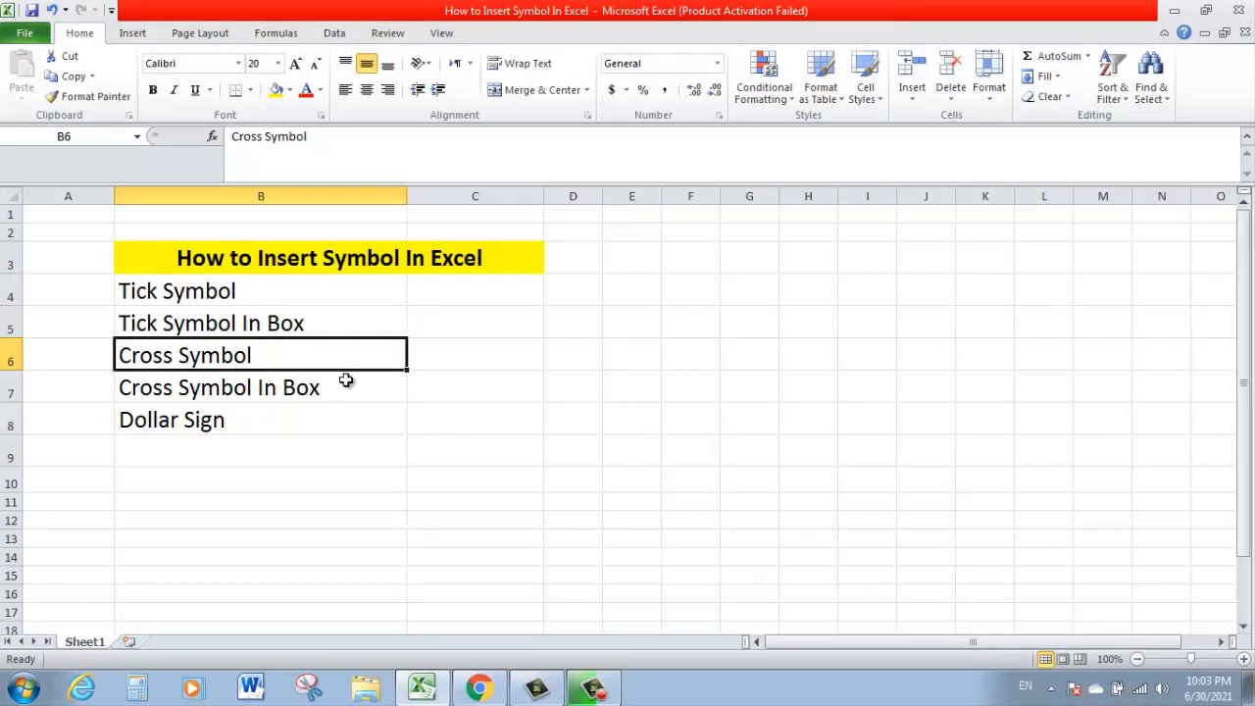
click(338, 397)
key(Right)
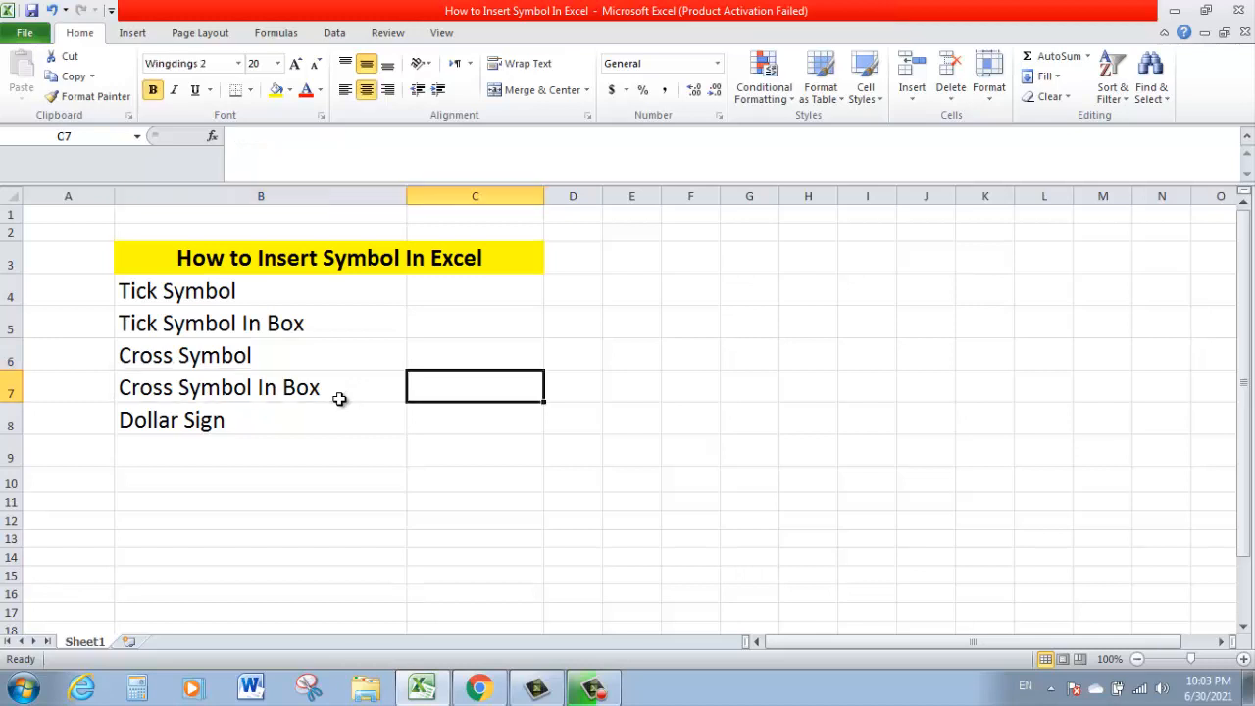
key(Down)
key(Left)
key(Right)
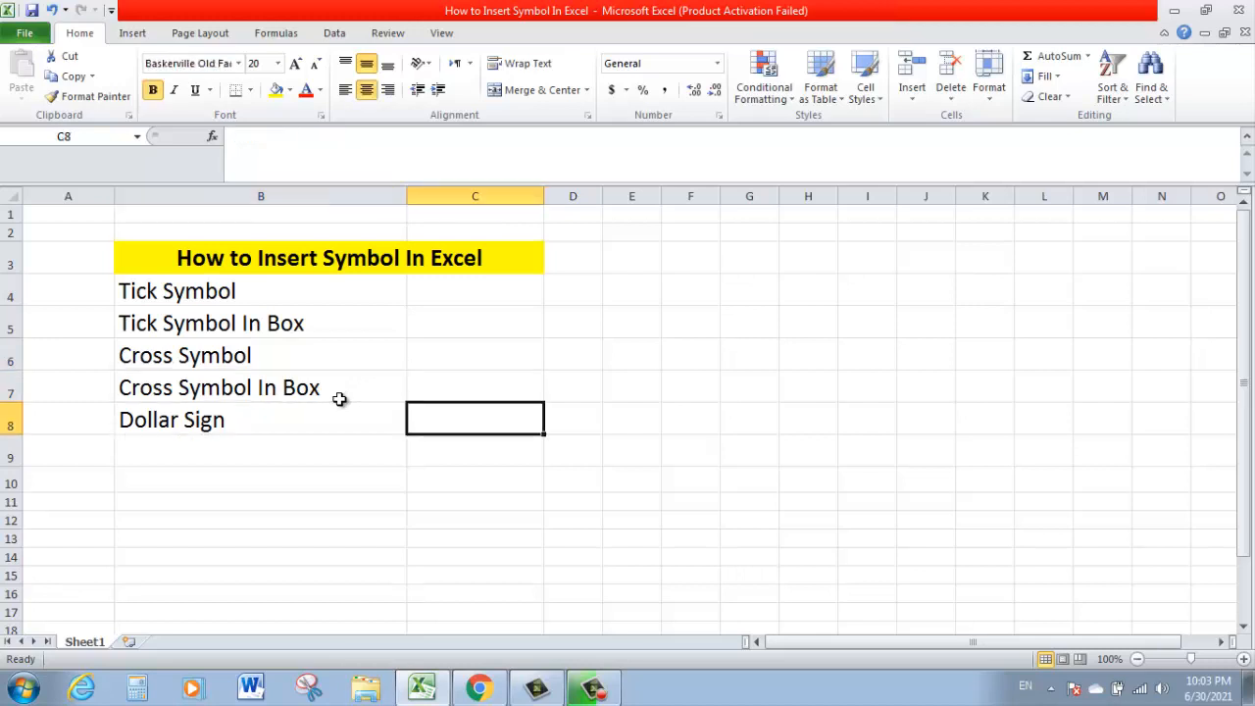
key(Up)
key(Up)
key(Up)
key(Up)
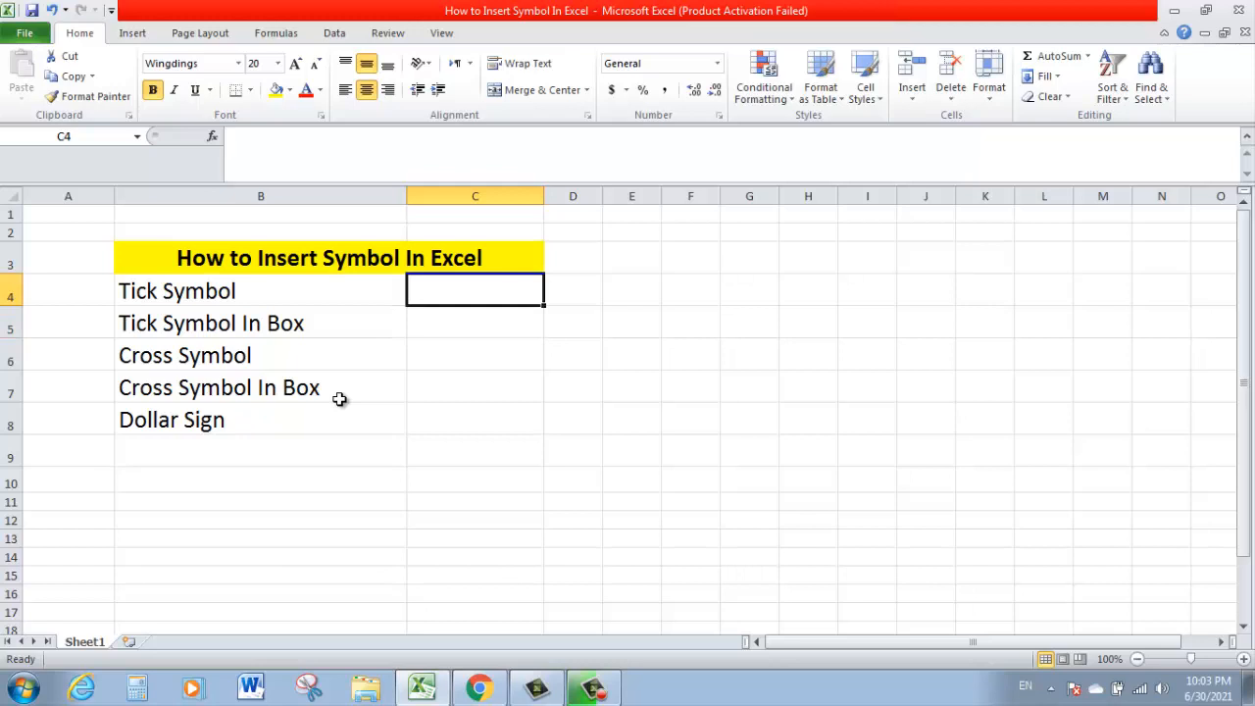
key(Down)
key(Down)
key(Down)
key(Down)
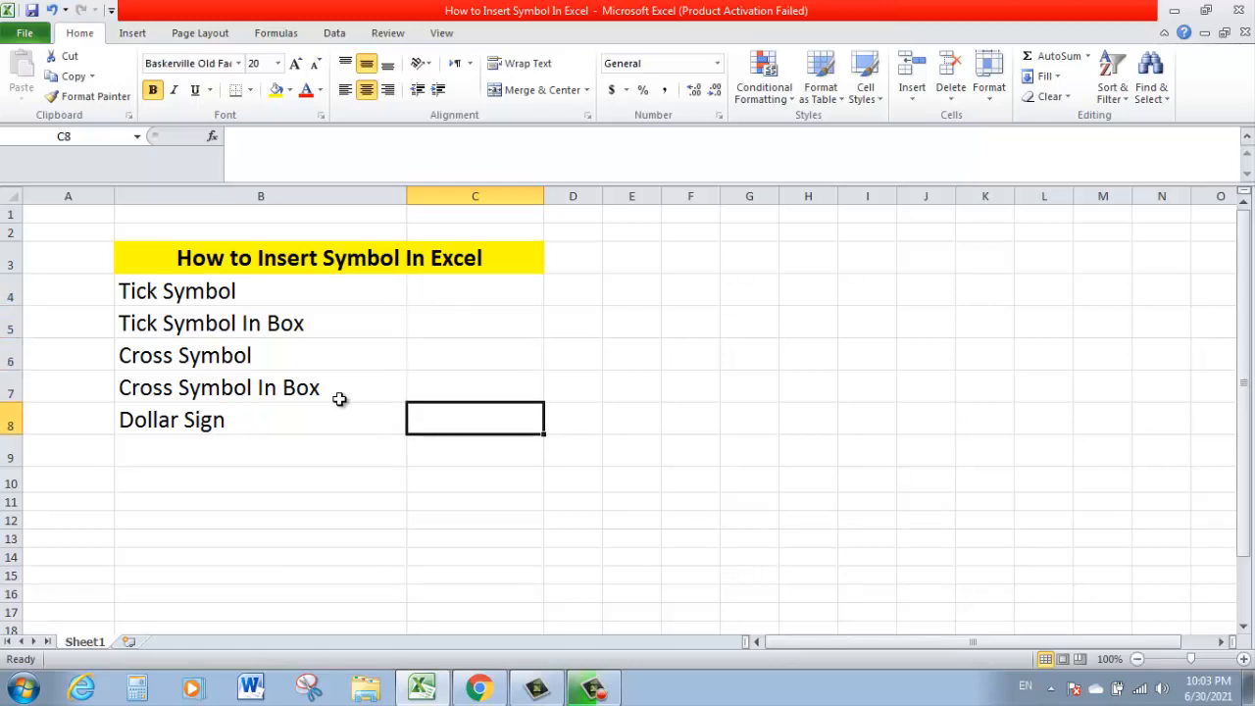
key(Up)
key(Up)
key(Up)
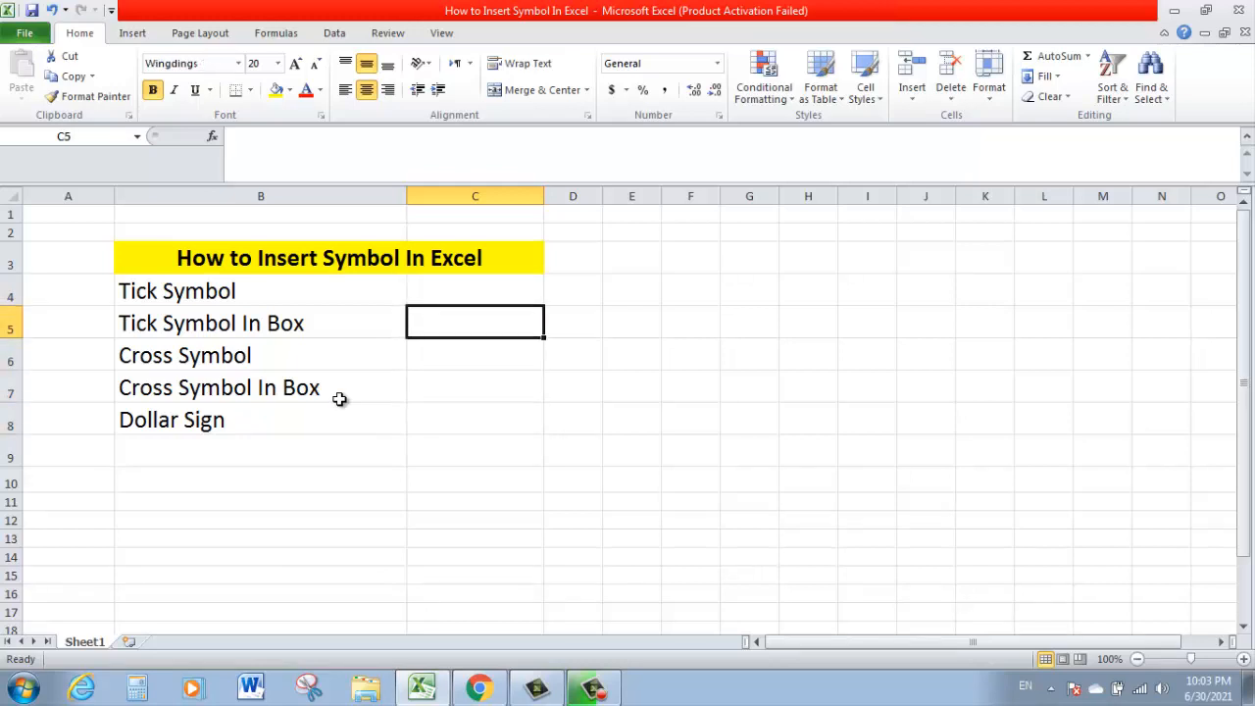
Start inserting a symbol in cell C4 beside Tick Symbol and choose the Wingdings font for the symbol list
key(Up)
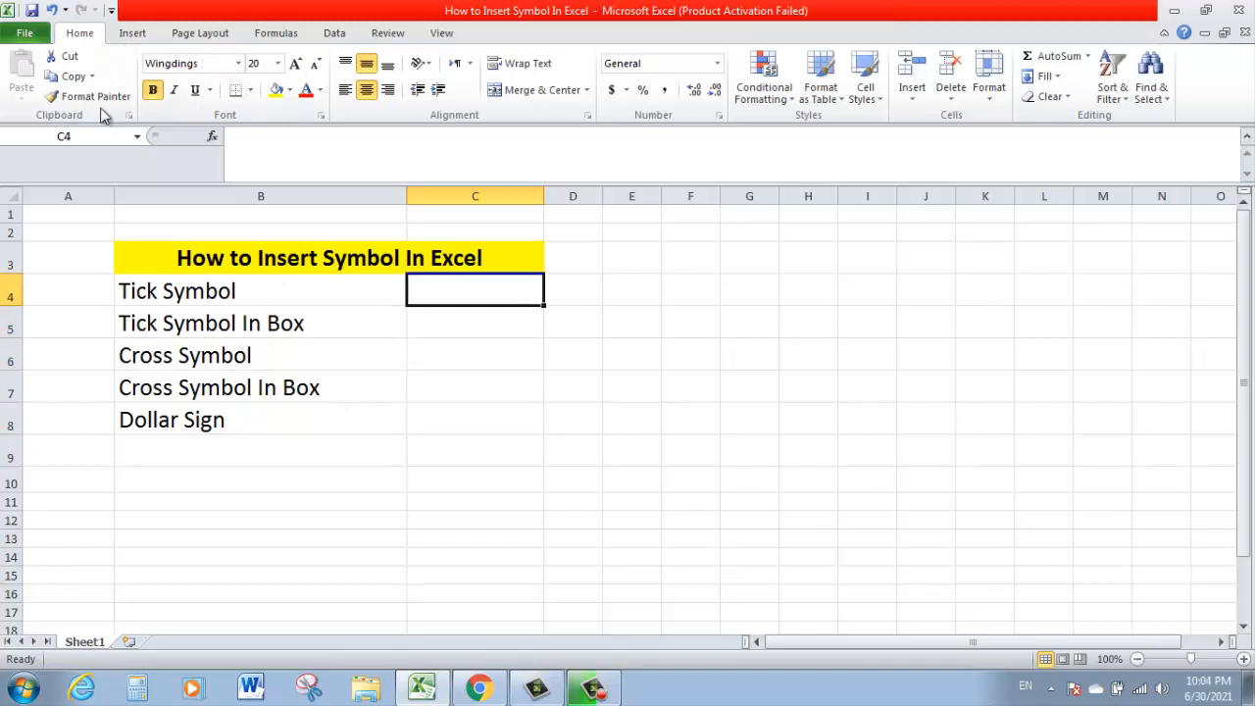
click(132, 35)
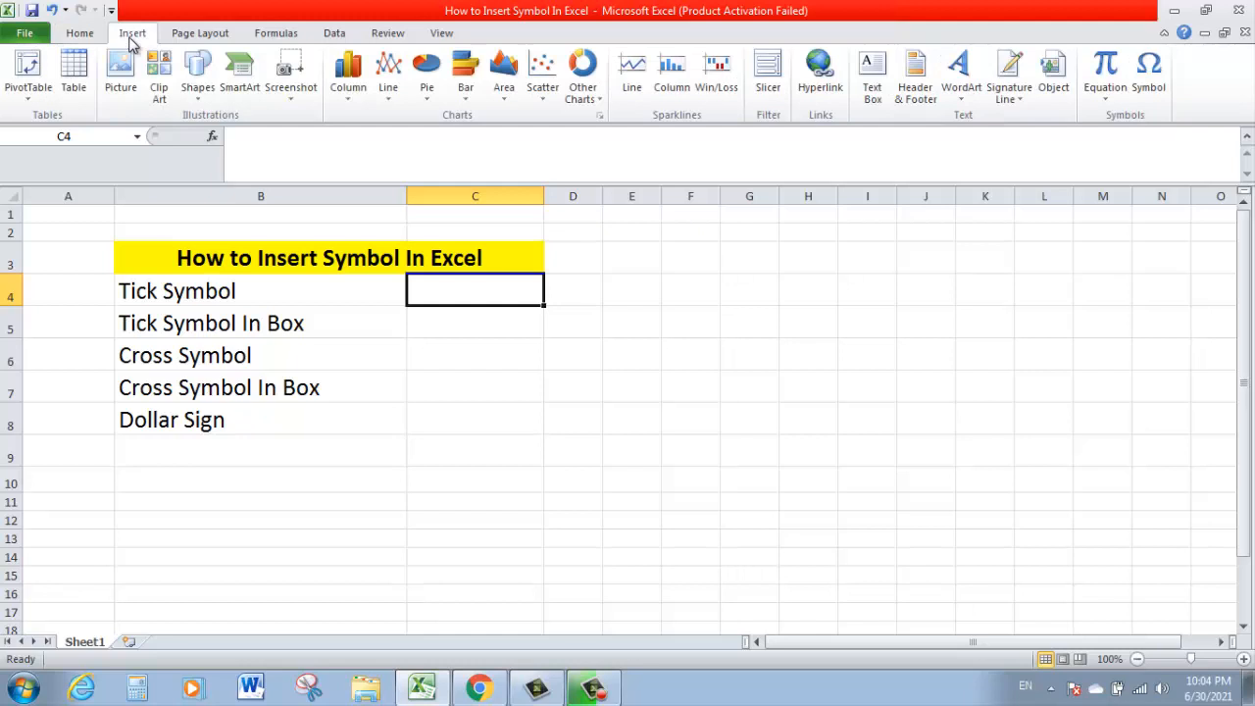
click(1154, 81)
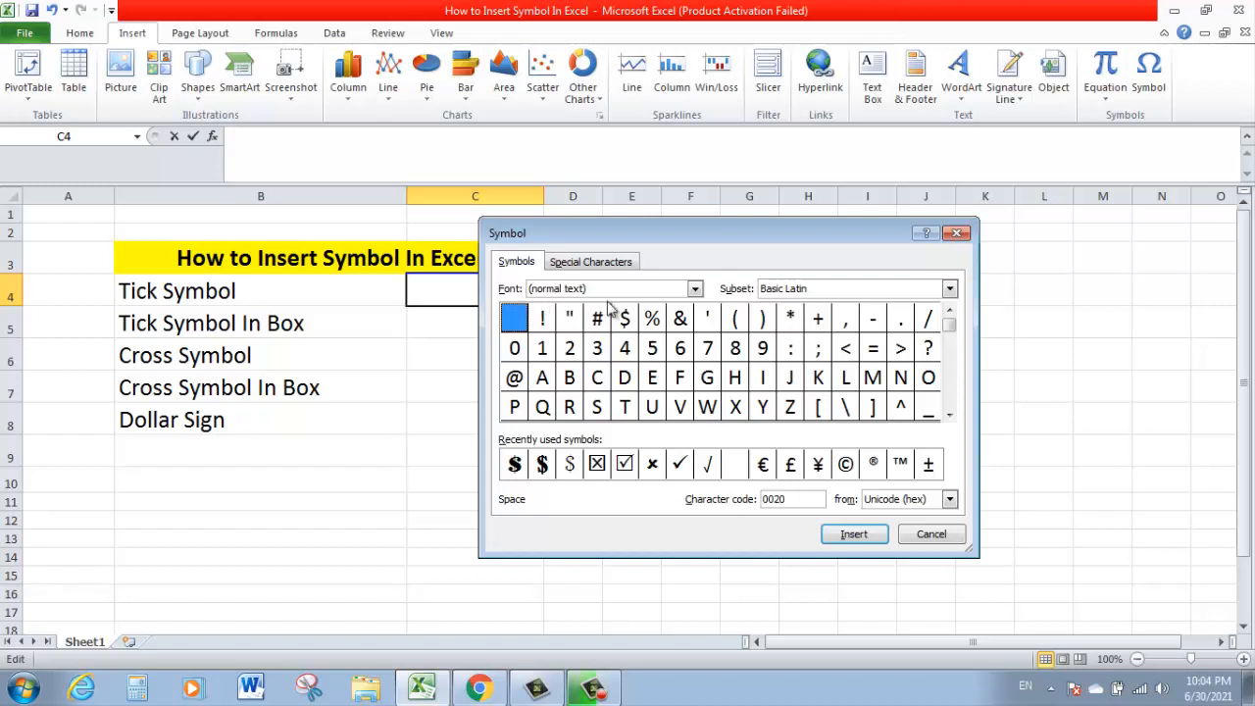
click(694, 288)
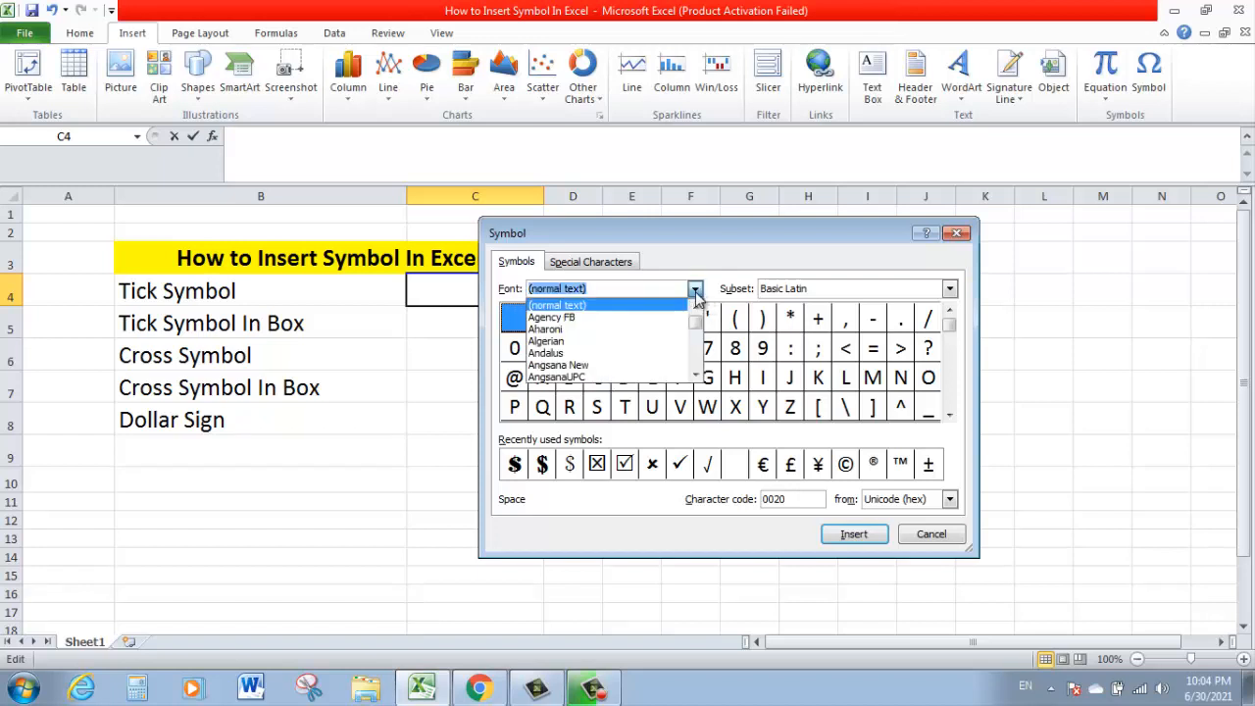
click(697, 374)
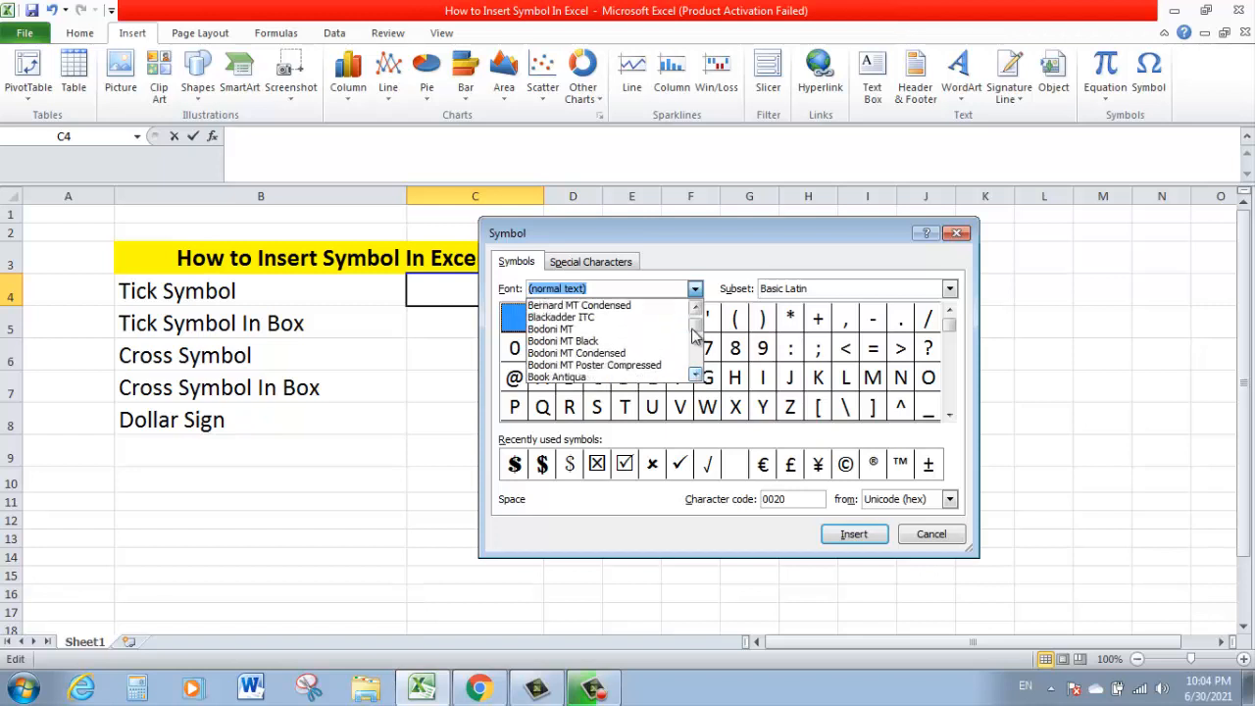
drag(693, 337, 695, 361)
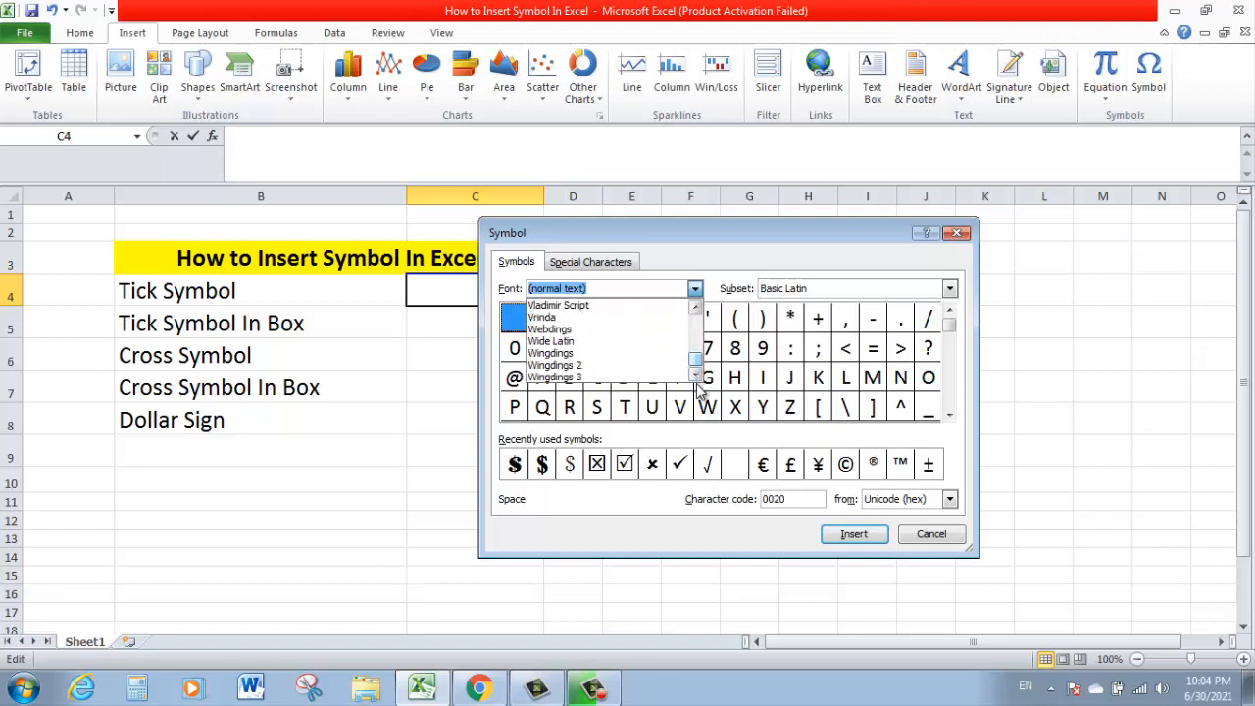
click(609, 356)
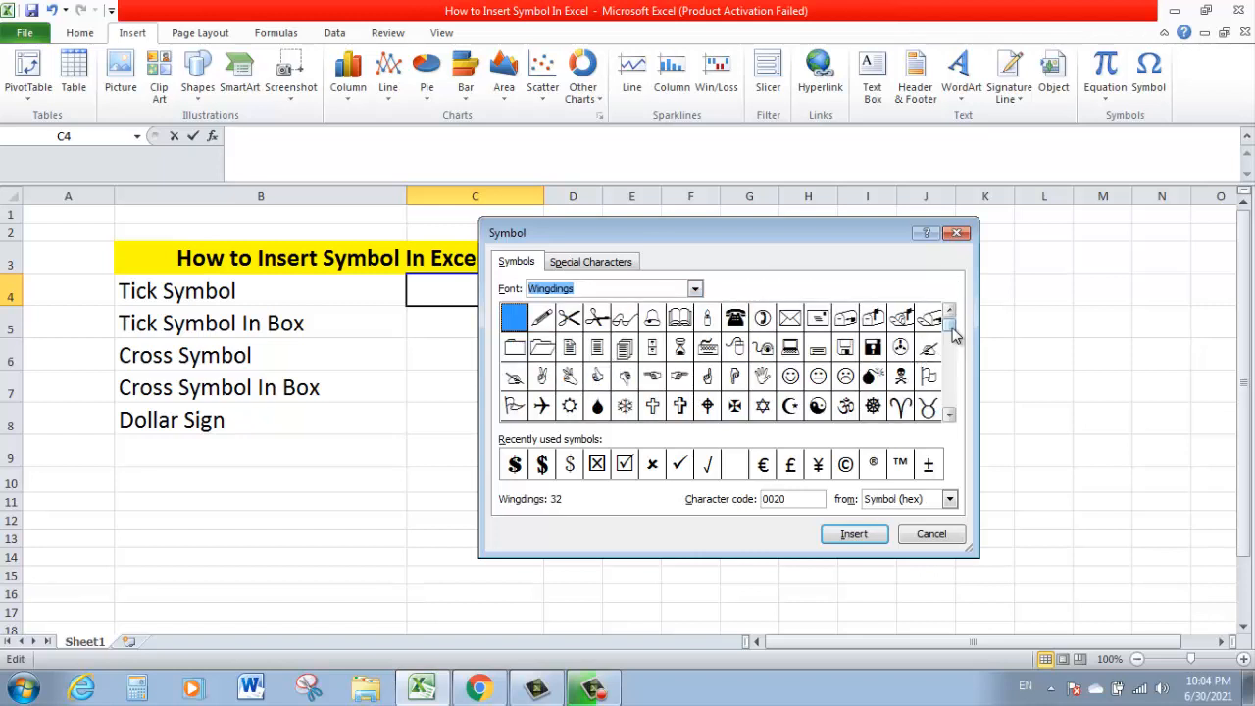
Insert the Wingdings tick mark (character code 00FC) into C4 and commit the cell entry
drag(951, 333, 956, 416)
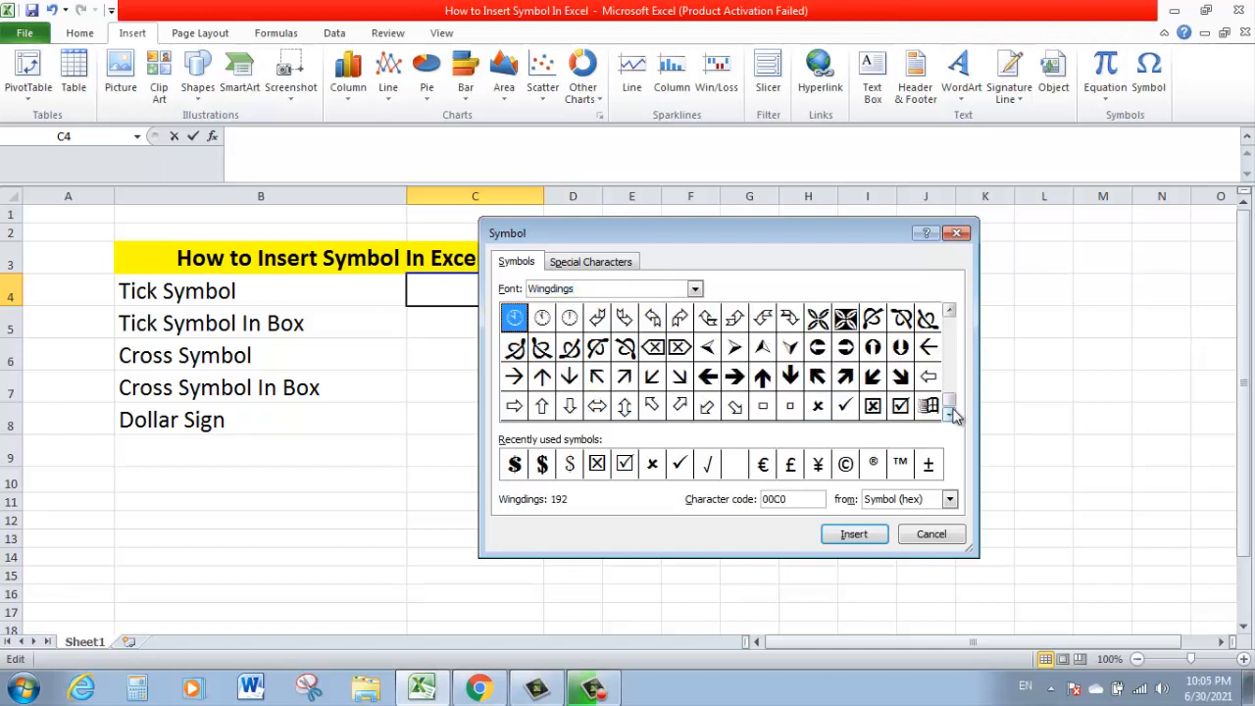
click(847, 411)
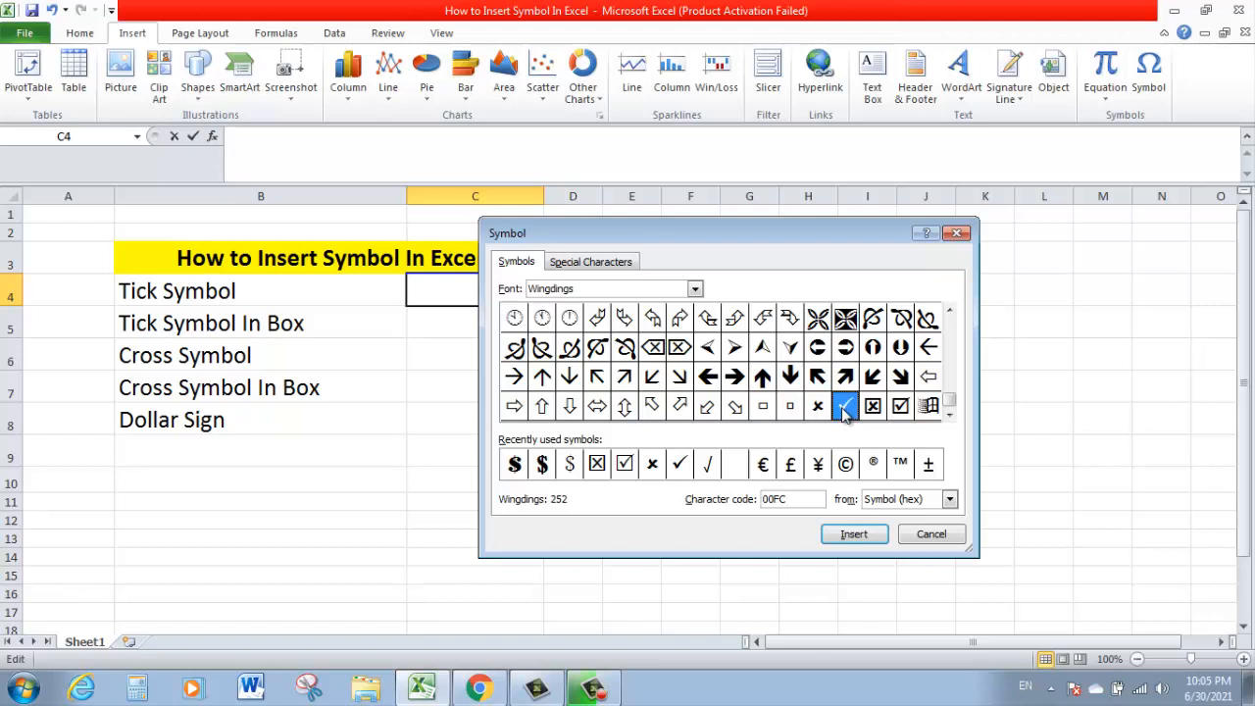
click(850, 539)
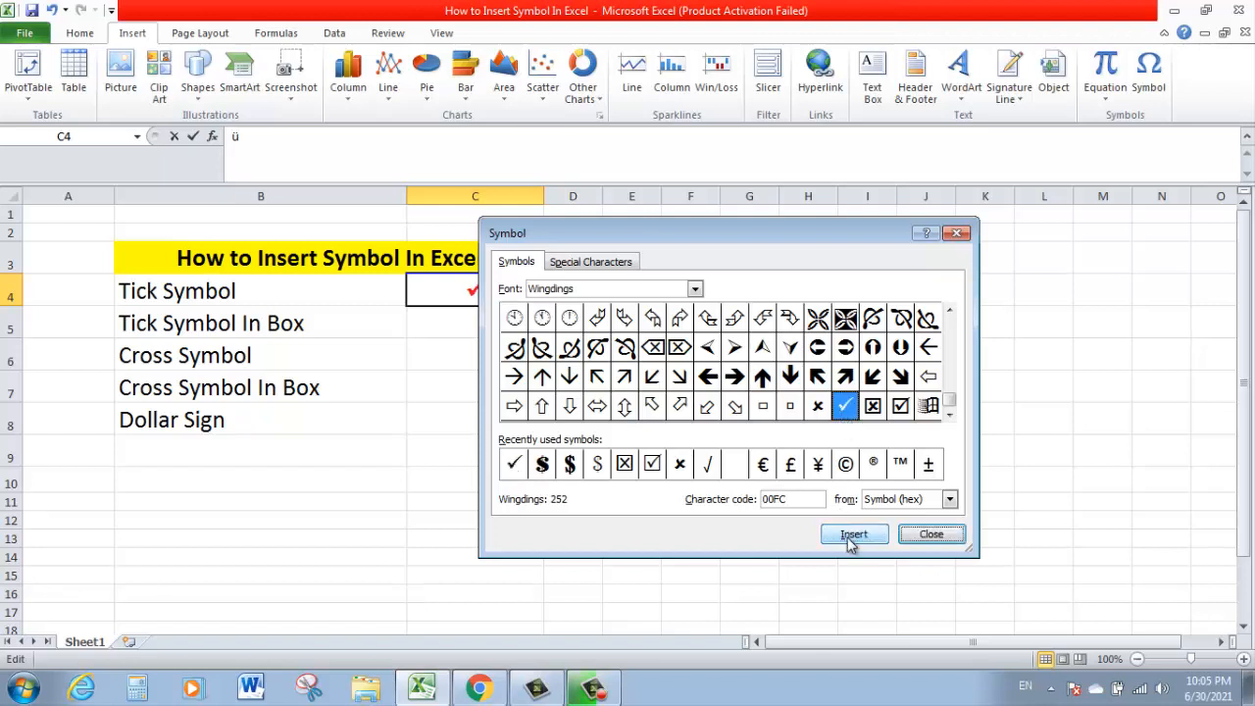
click(907, 534)
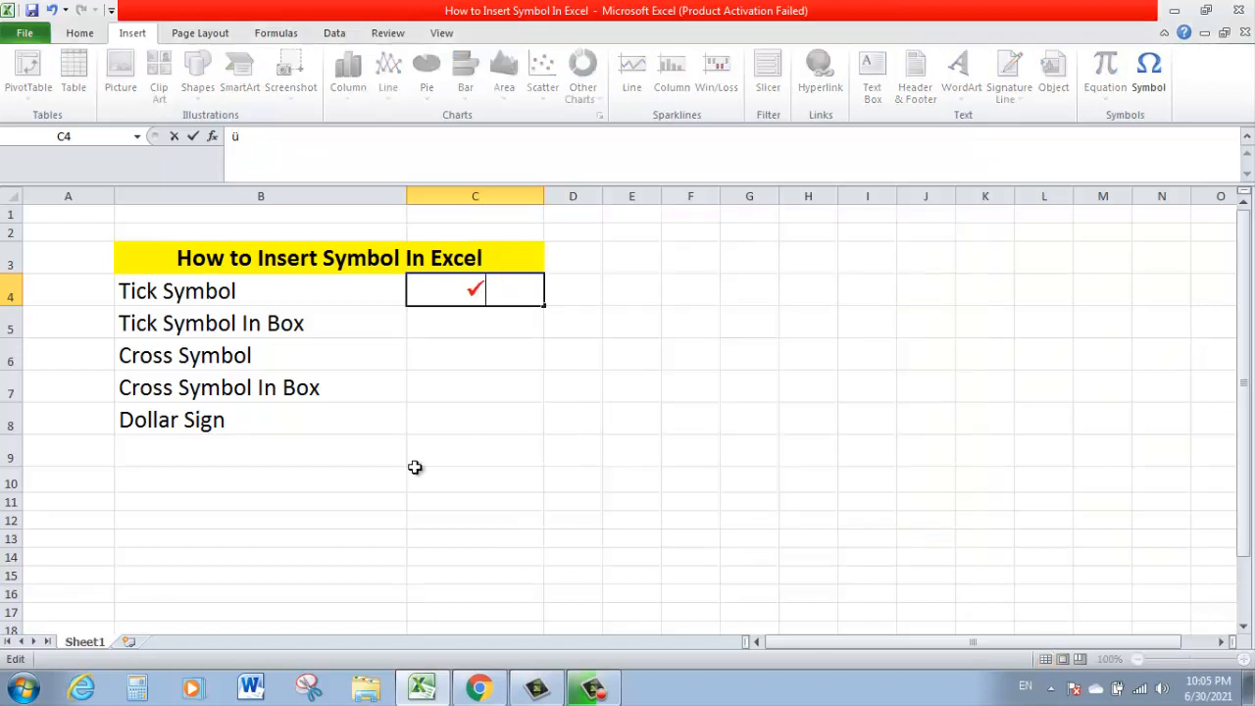
key(Return)
key(Up)
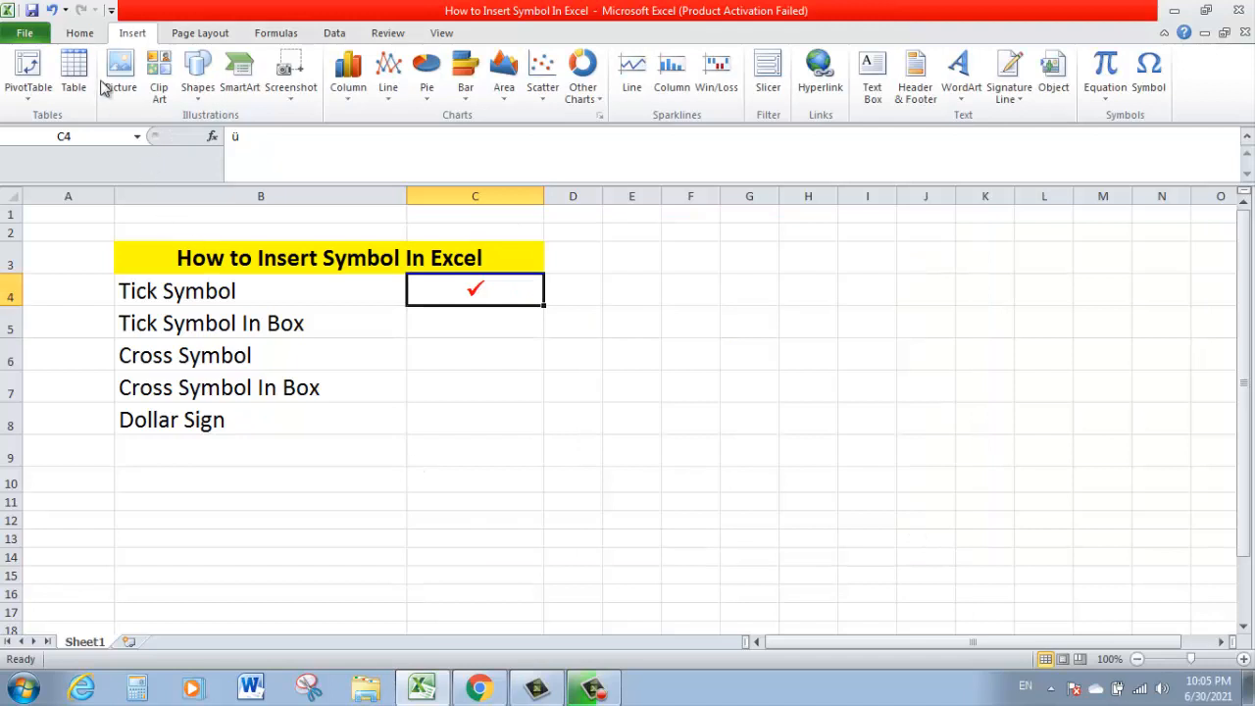
click(81, 33)
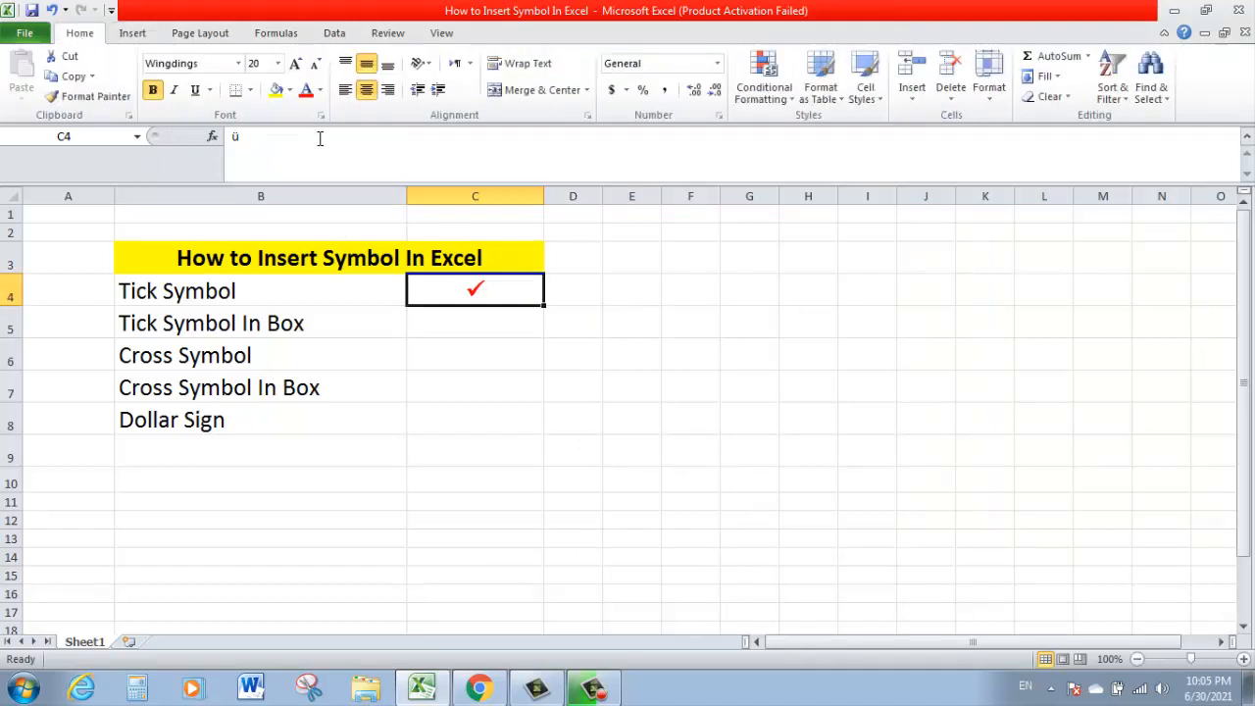
click(320, 93)
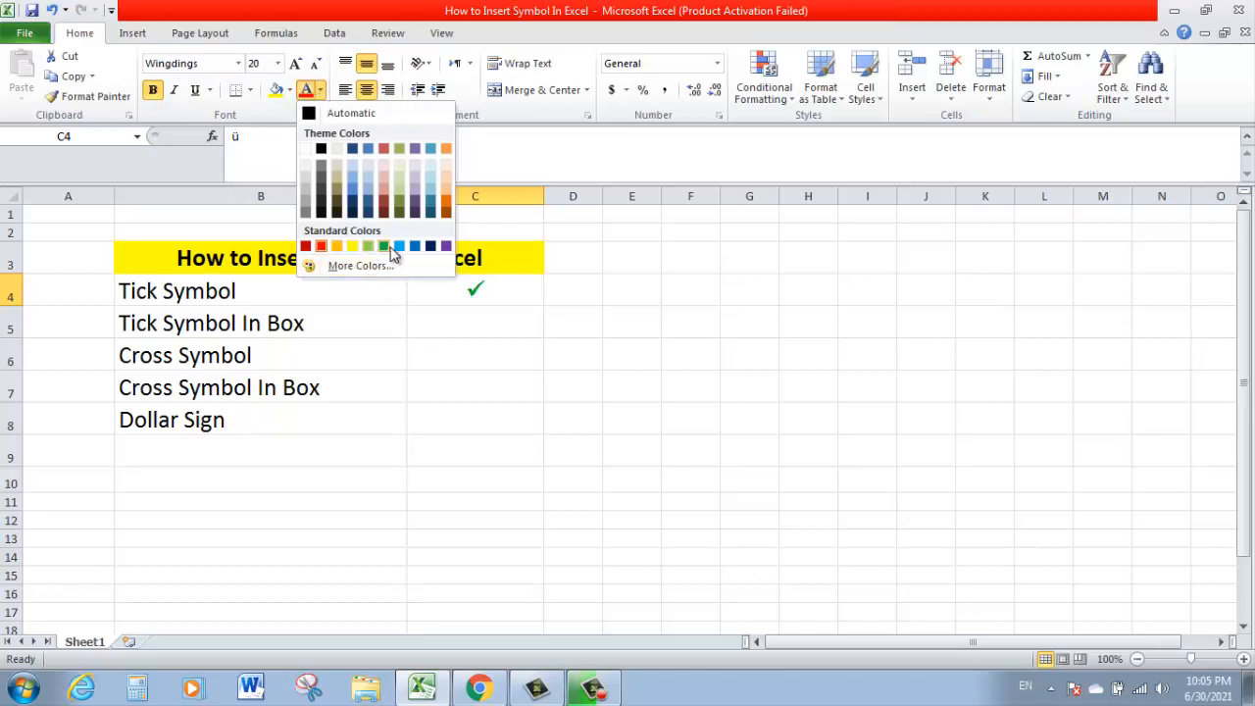
click(422, 297)
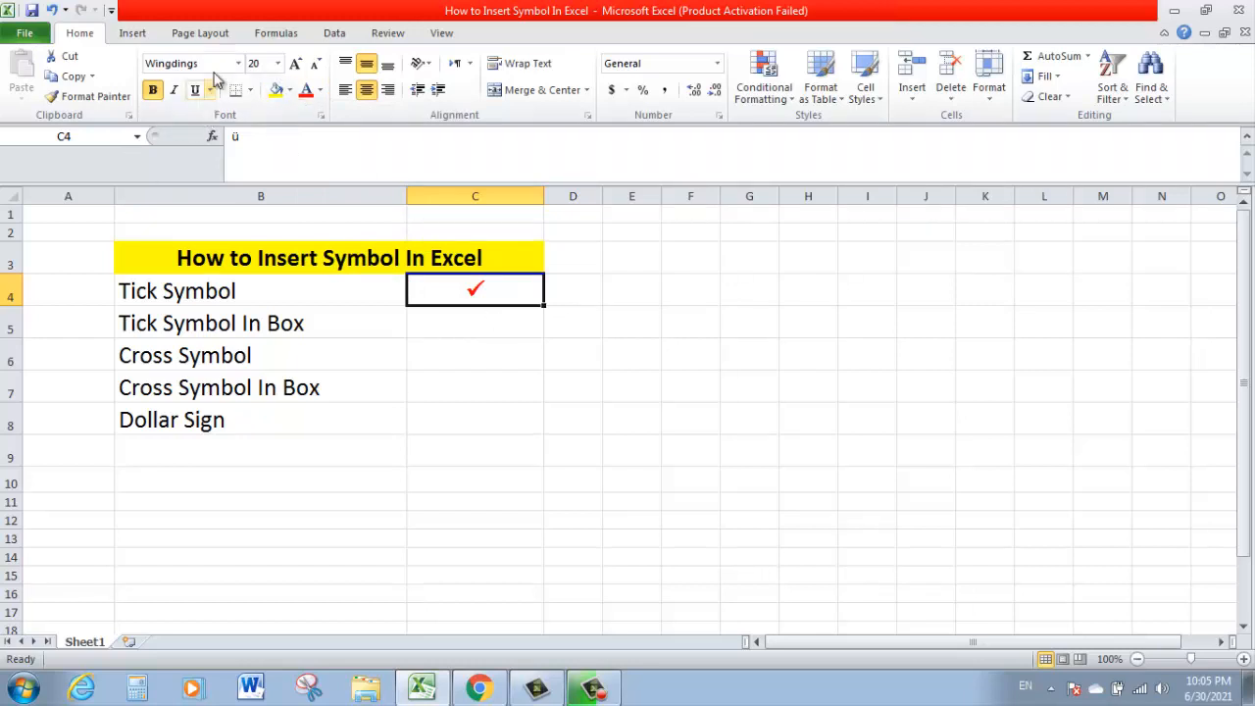
Start inserting a symbol in cell C5 beside Tick Symbol In Box and choose the Wingdings font for the symbol list
key(Down)
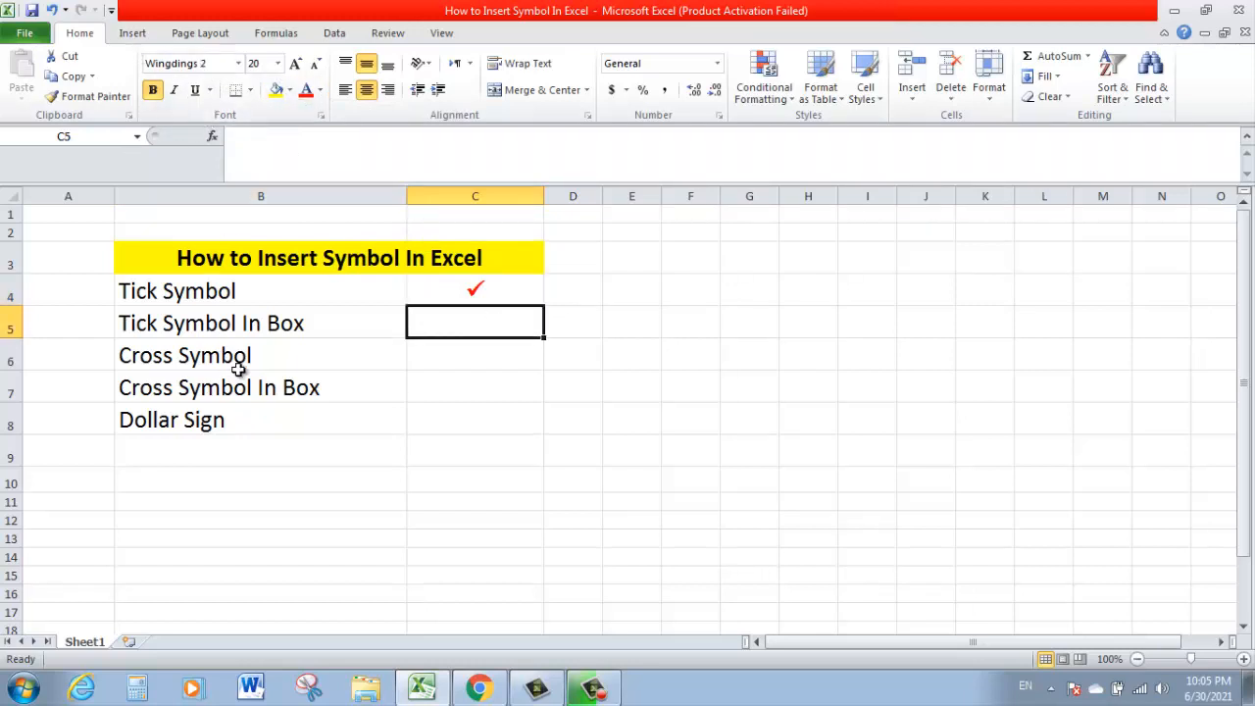
click(133, 35)
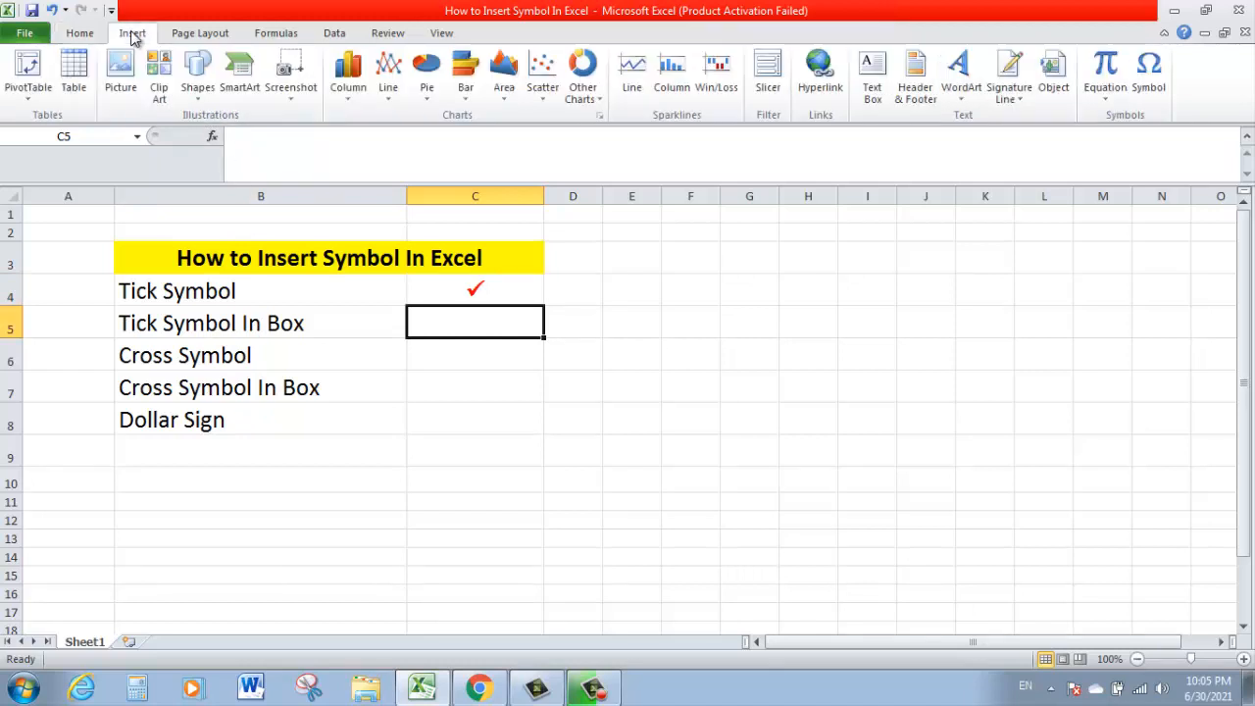
click(1149, 78)
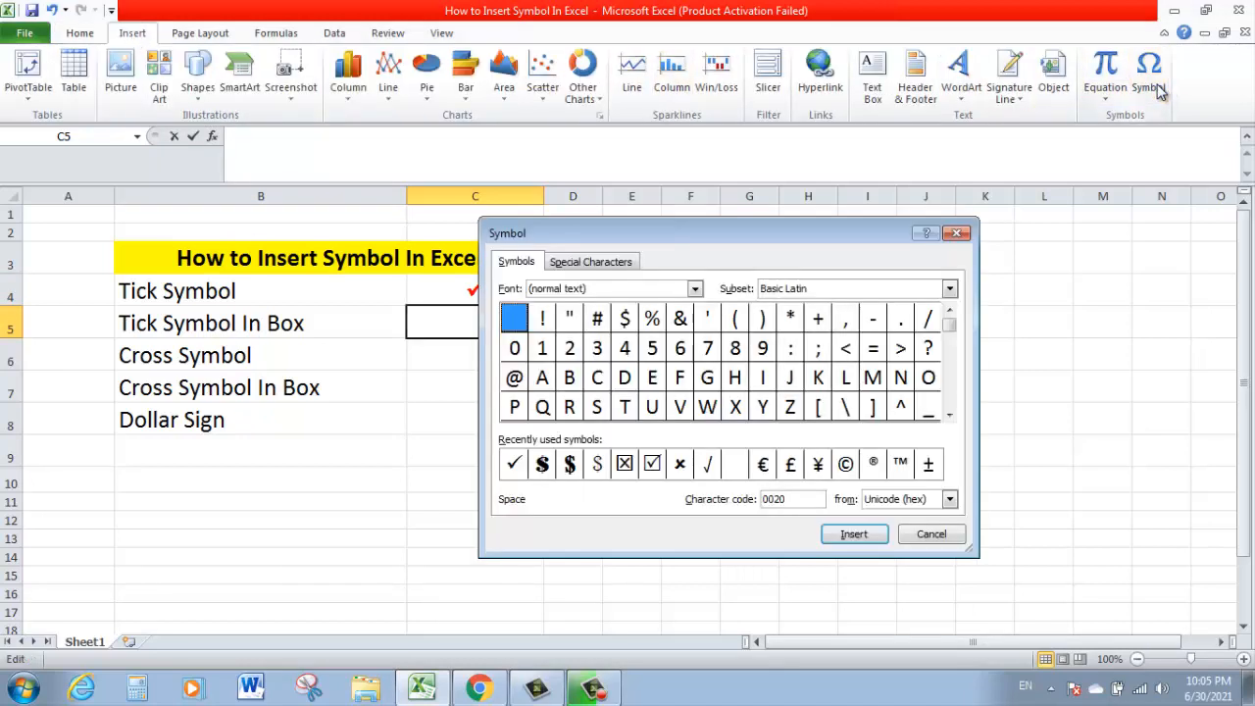
click(694, 294)
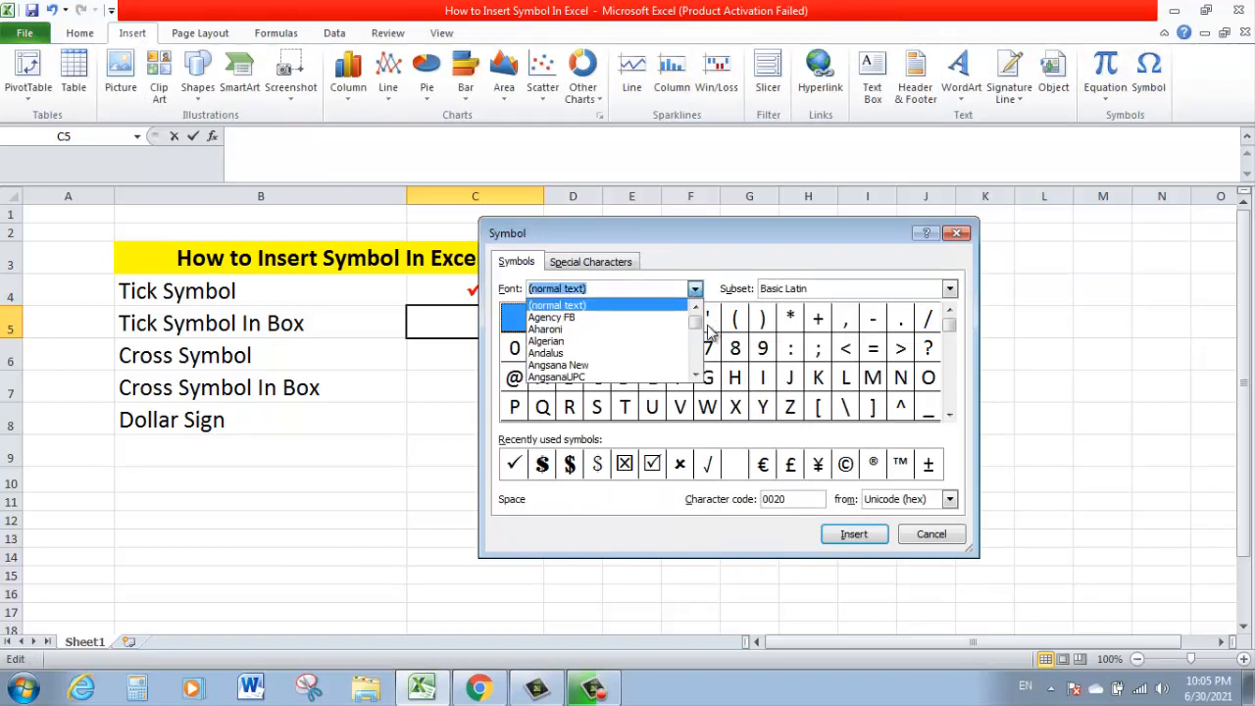
drag(698, 324, 697, 375)
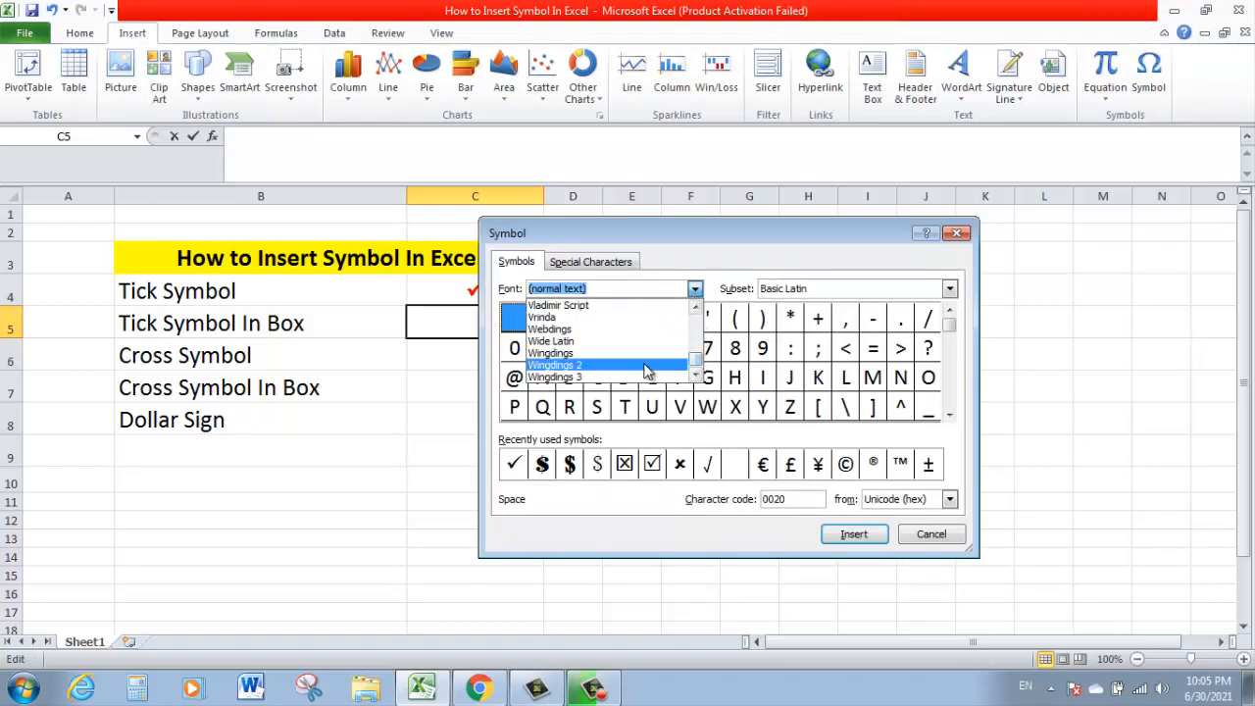
click(644, 353)
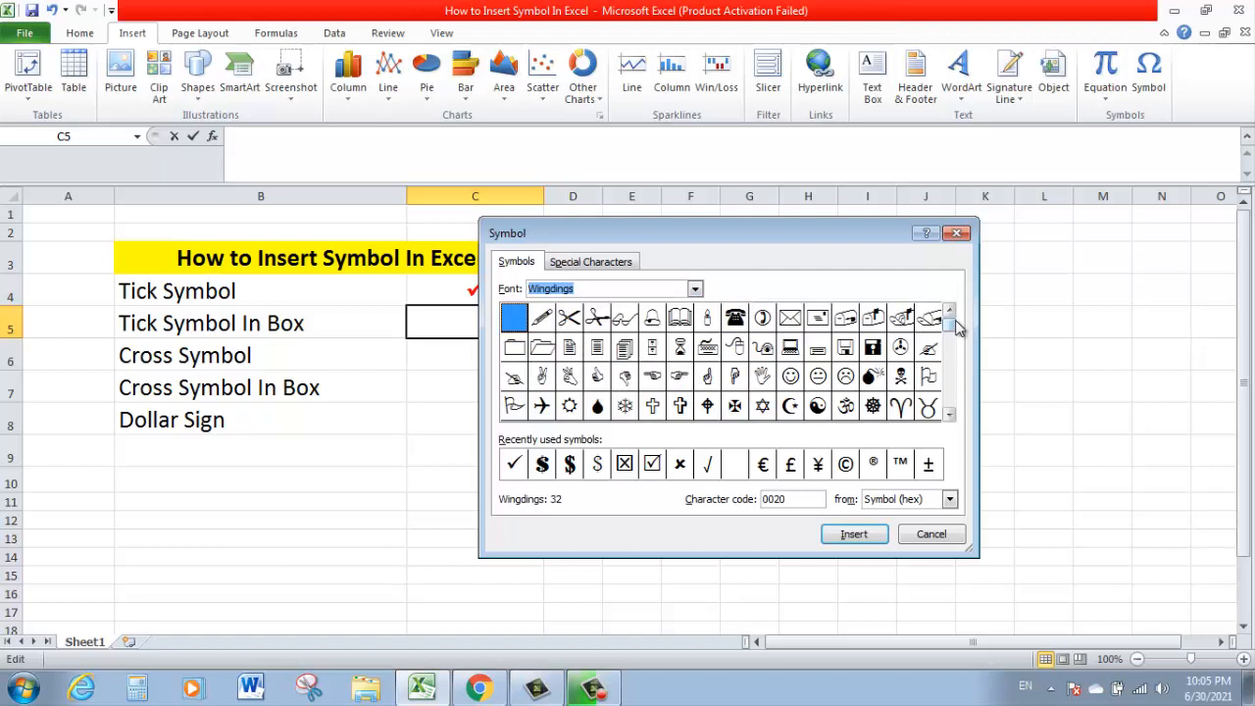
Insert the Wingdings boxed tick mark (character code 00FE) into C5 and commit the cell entry
drag(956, 331, 956, 411)
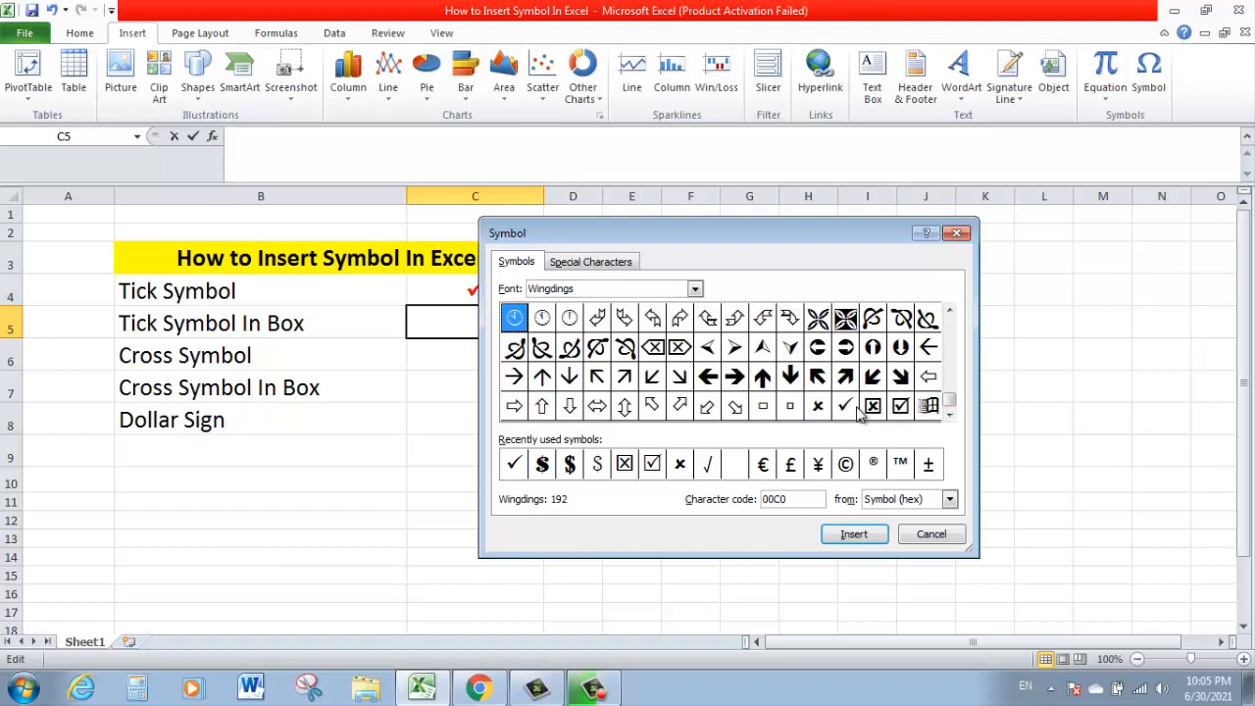
click(899, 409)
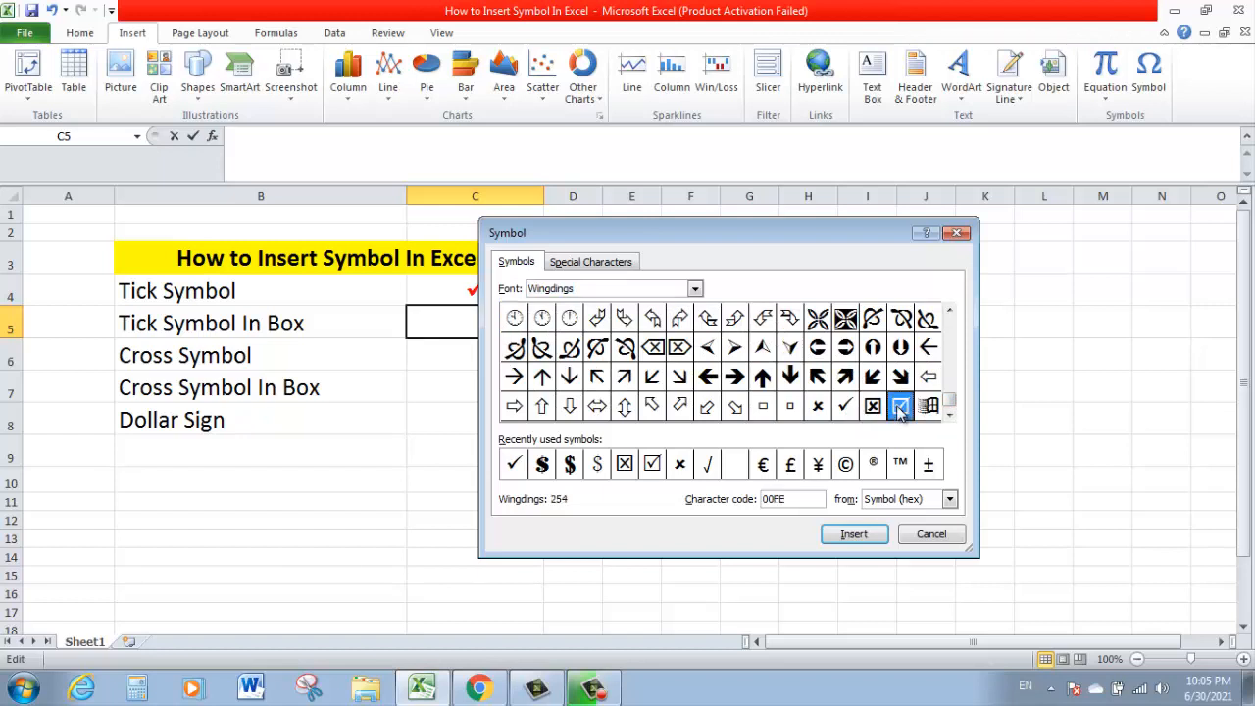
click(861, 543)
click(902, 536)
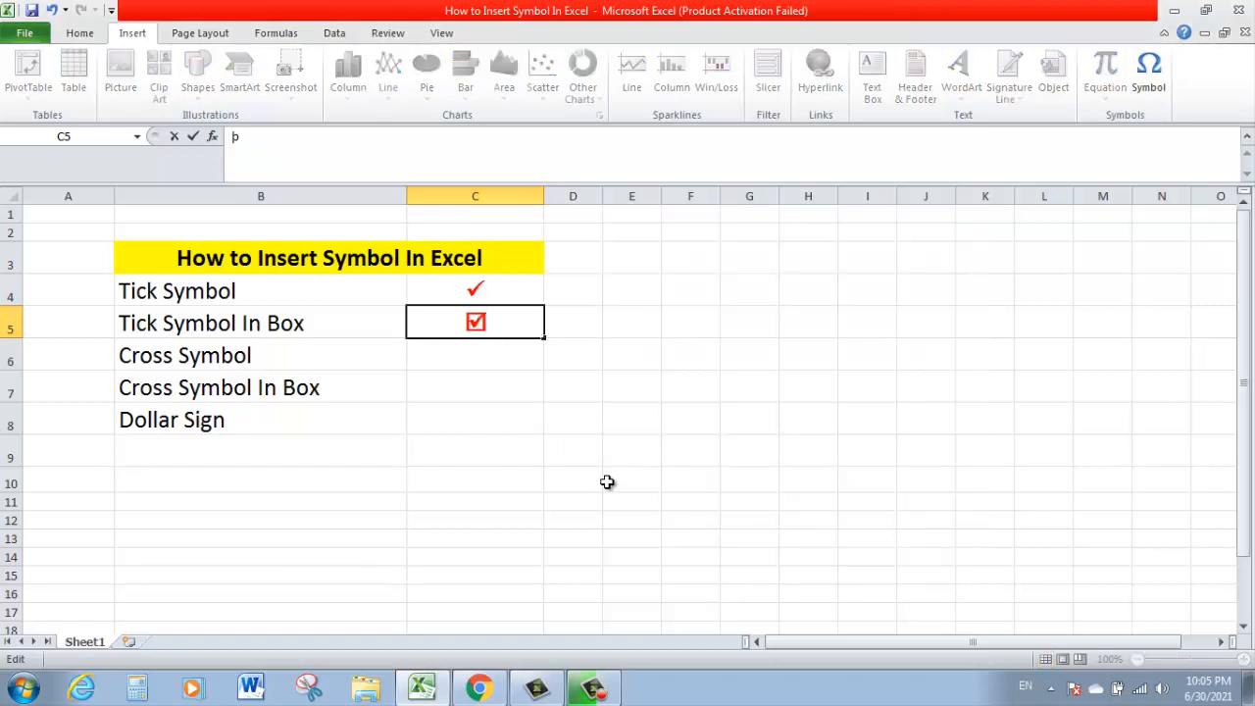
key(Return)
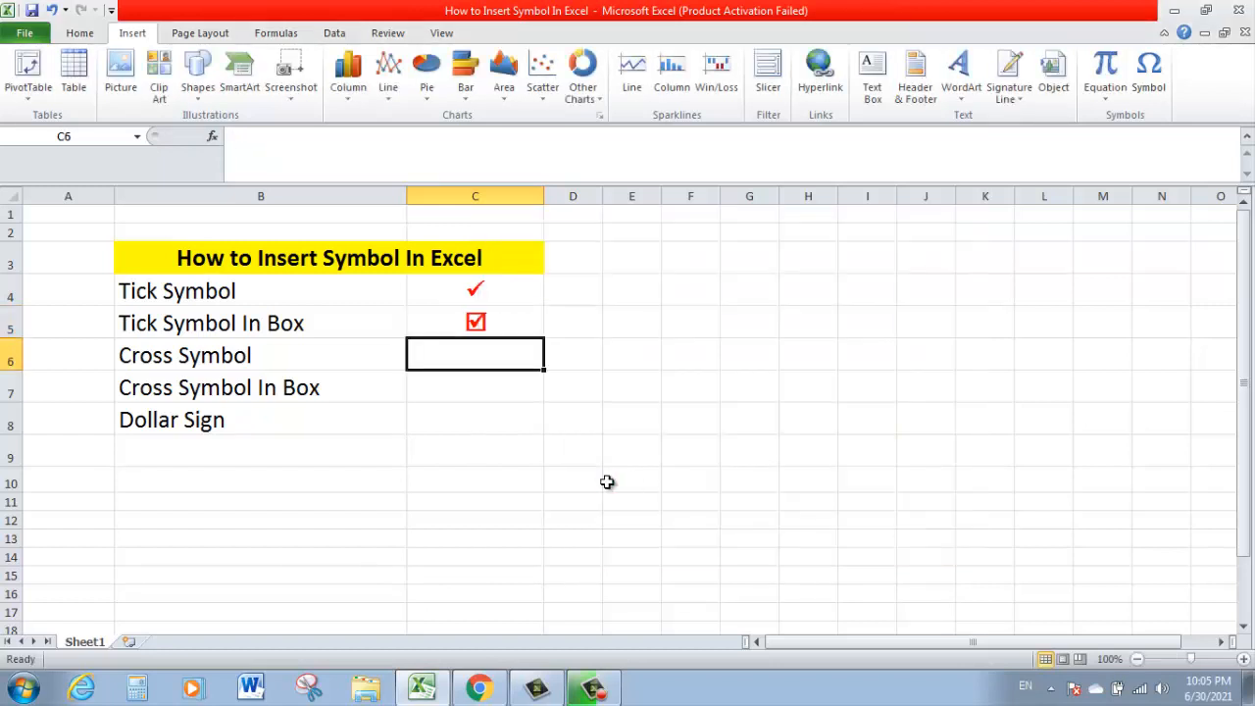
click(418, 325)
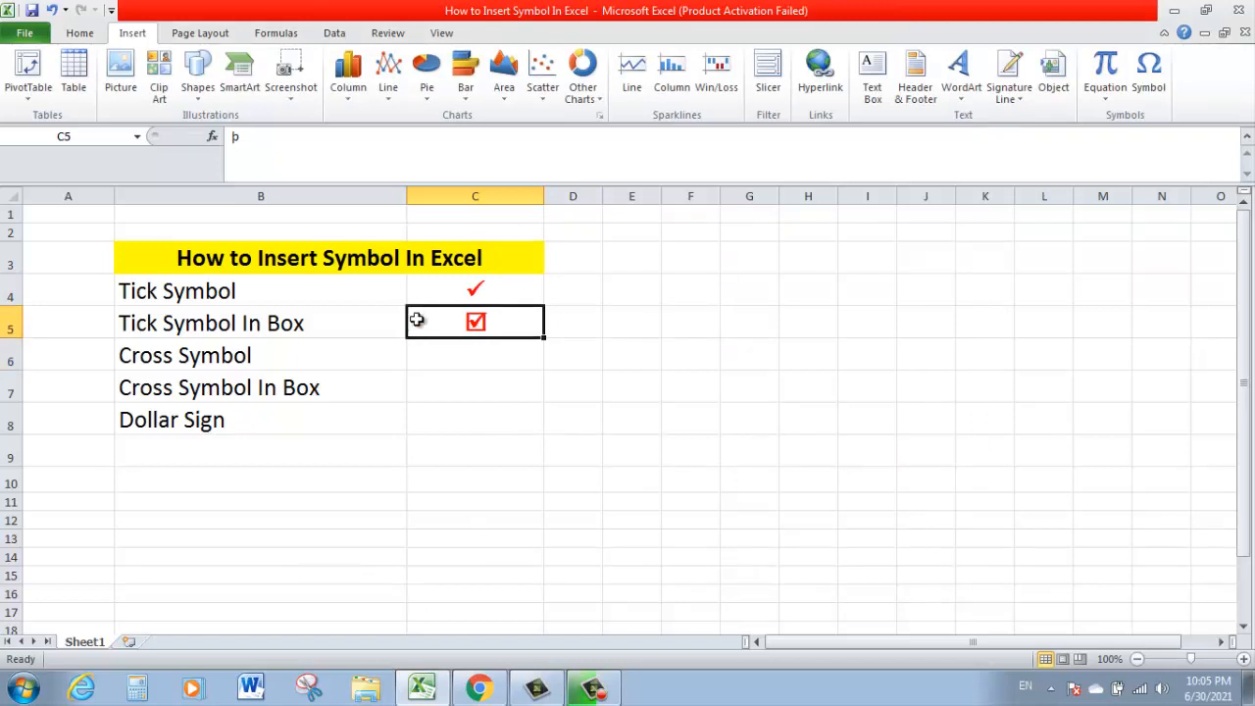
click(413, 294)
click(434, 361)
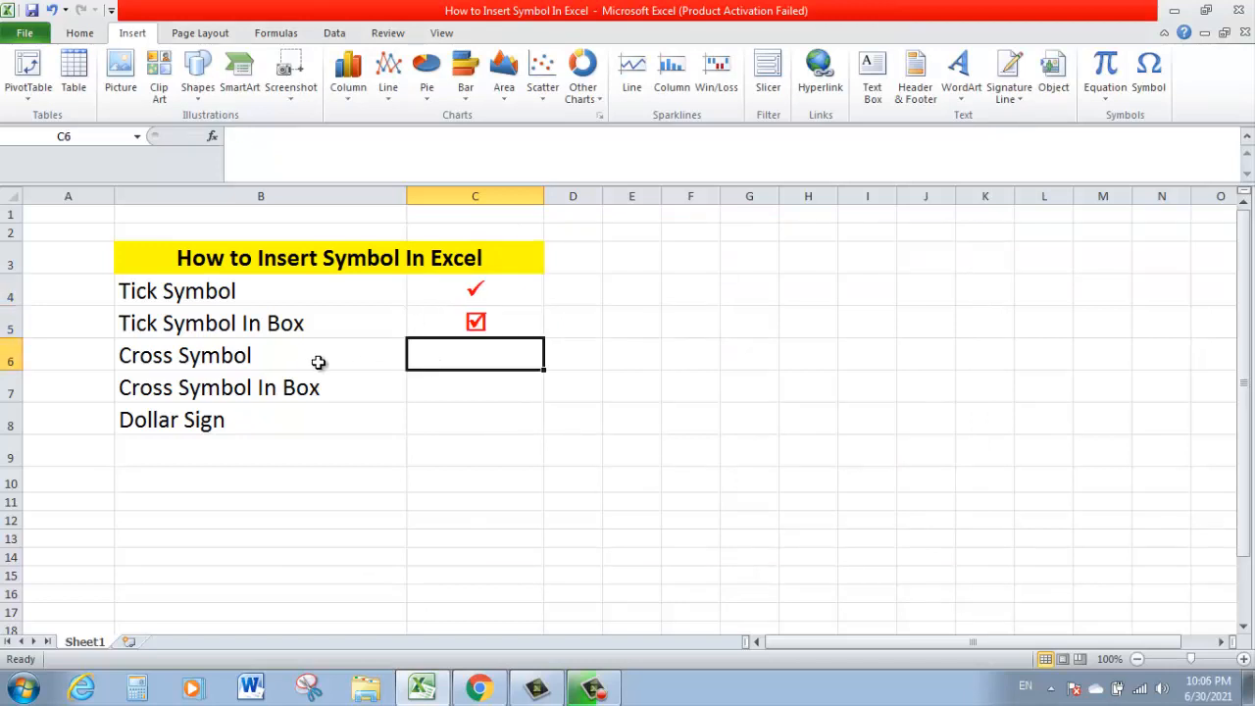
Start inserting a symbol in cell C6 beside Cross Symbol and choose the Wingdings font for the symbol list
key(Left)
key(Down)
key(Up)
key(Right)
click(1150, 84)
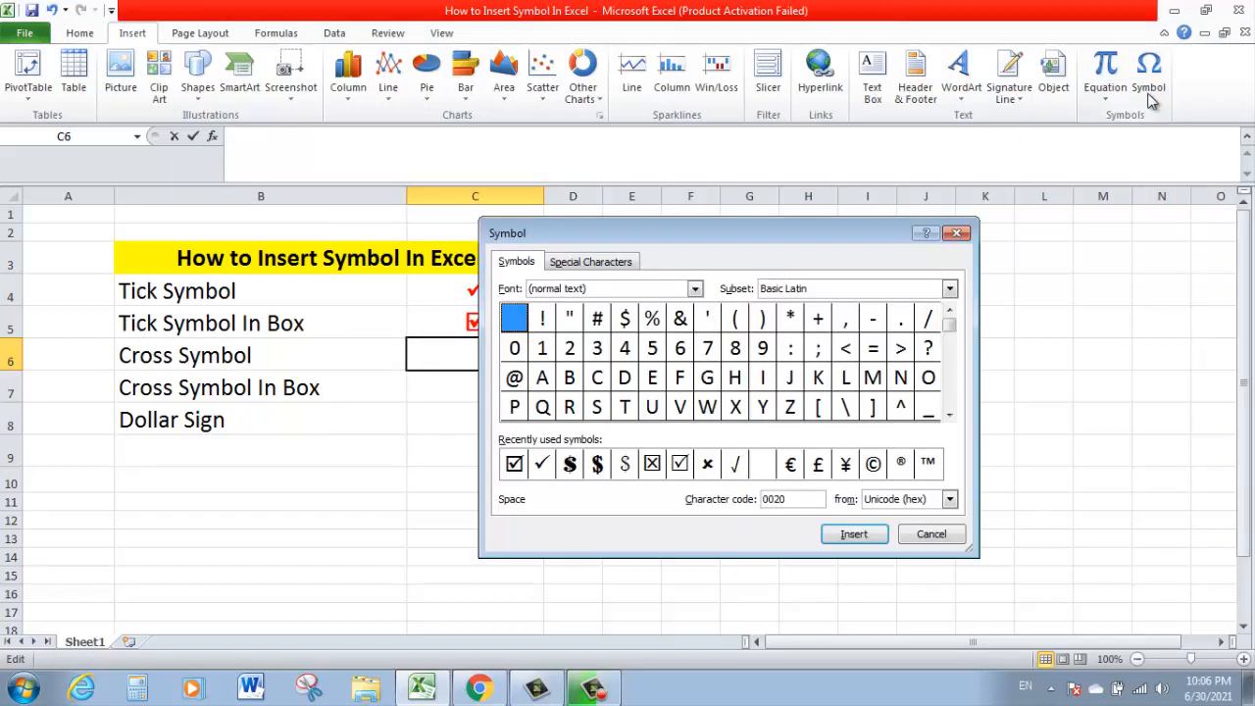
click(694, 288)
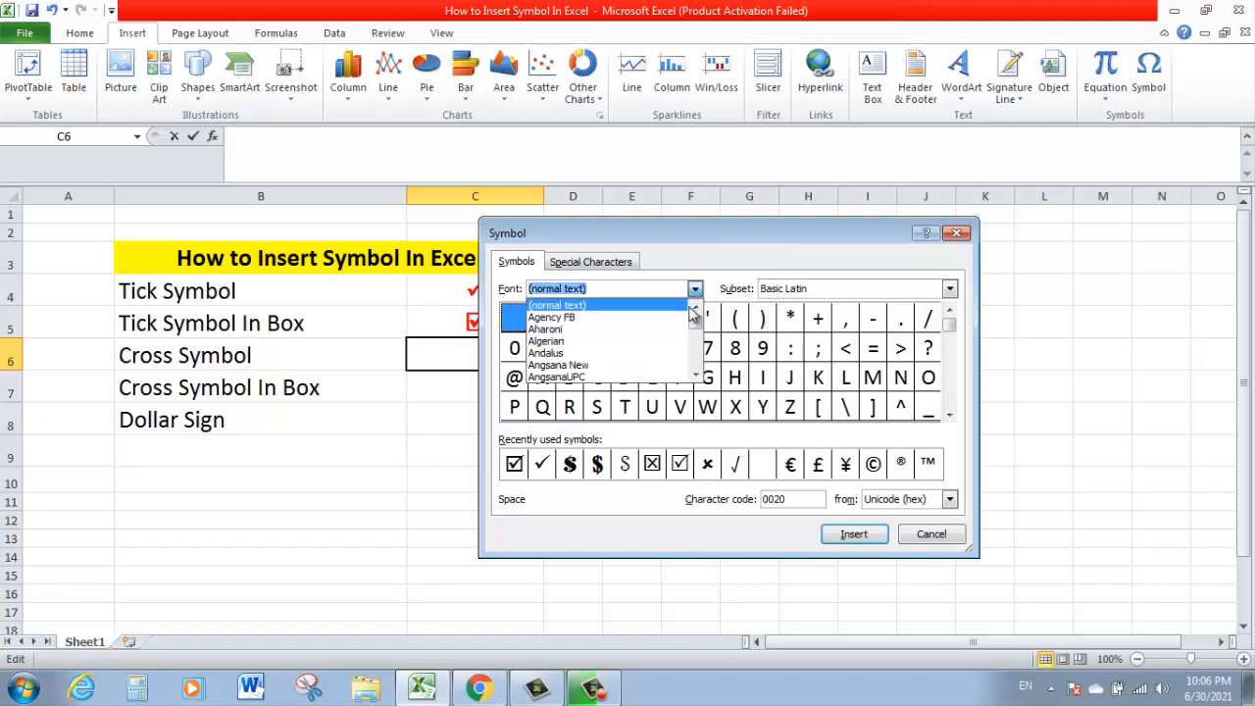
click(694, 376)
scroll(699, 377, down, 4)
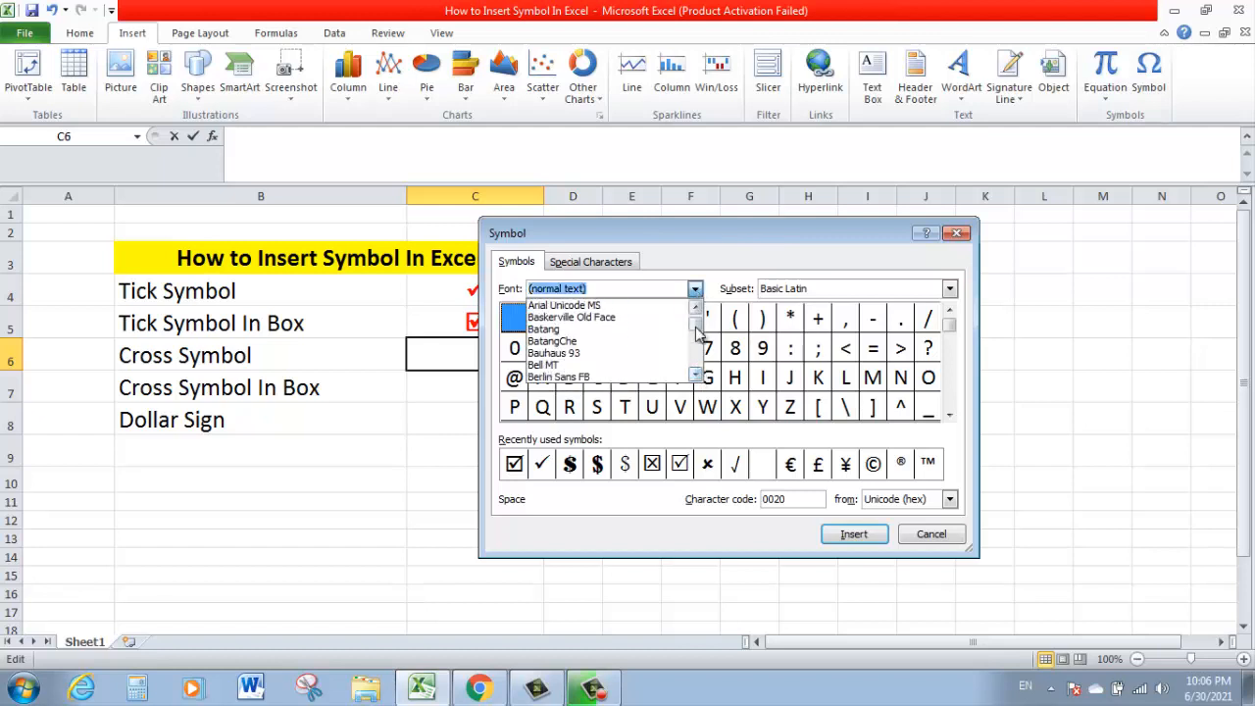
drag(698, 333, 699, 374)
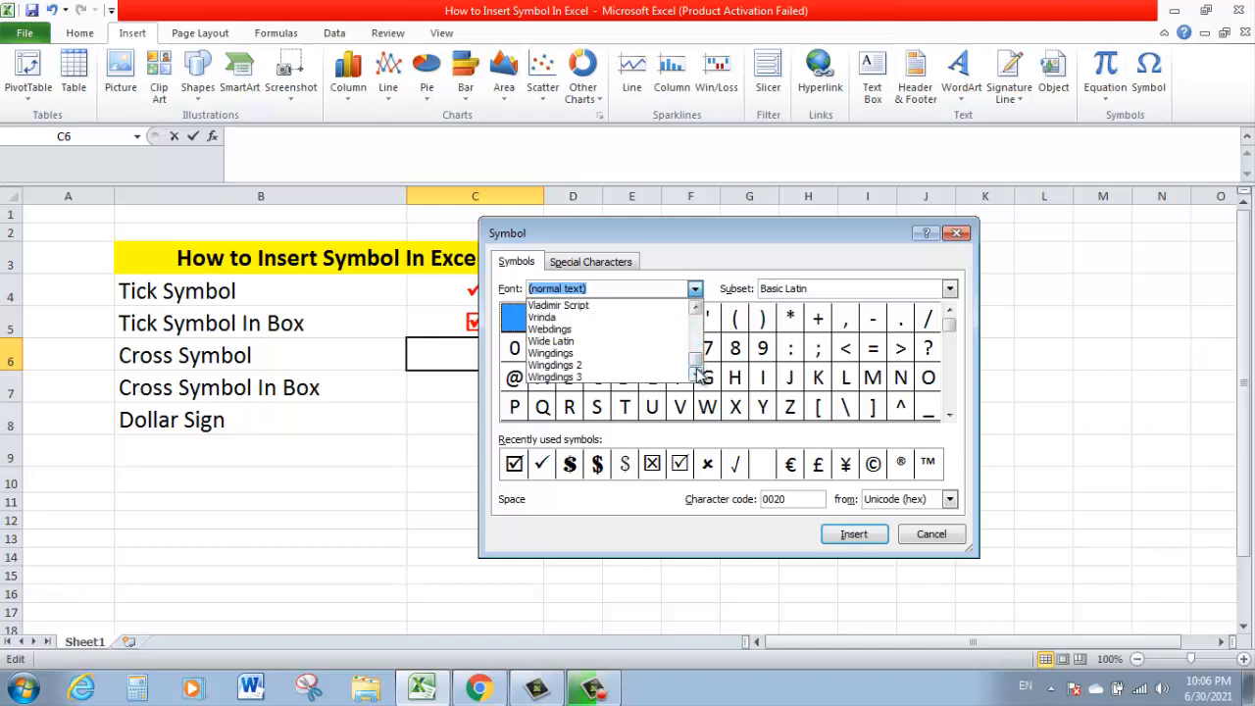
click(618, 358)
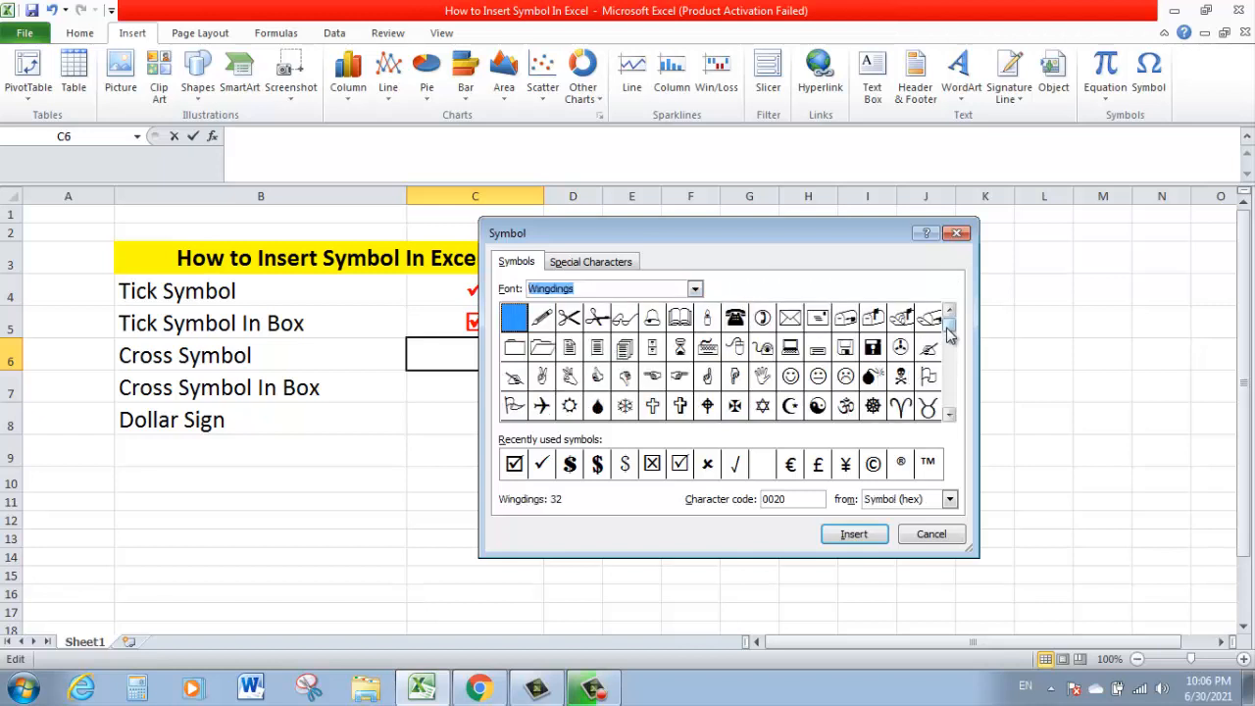
Insert the Wingdings cross mark (character code 00FB) into C6 and commit the cell entry
drag(949, 336, 948, 406)
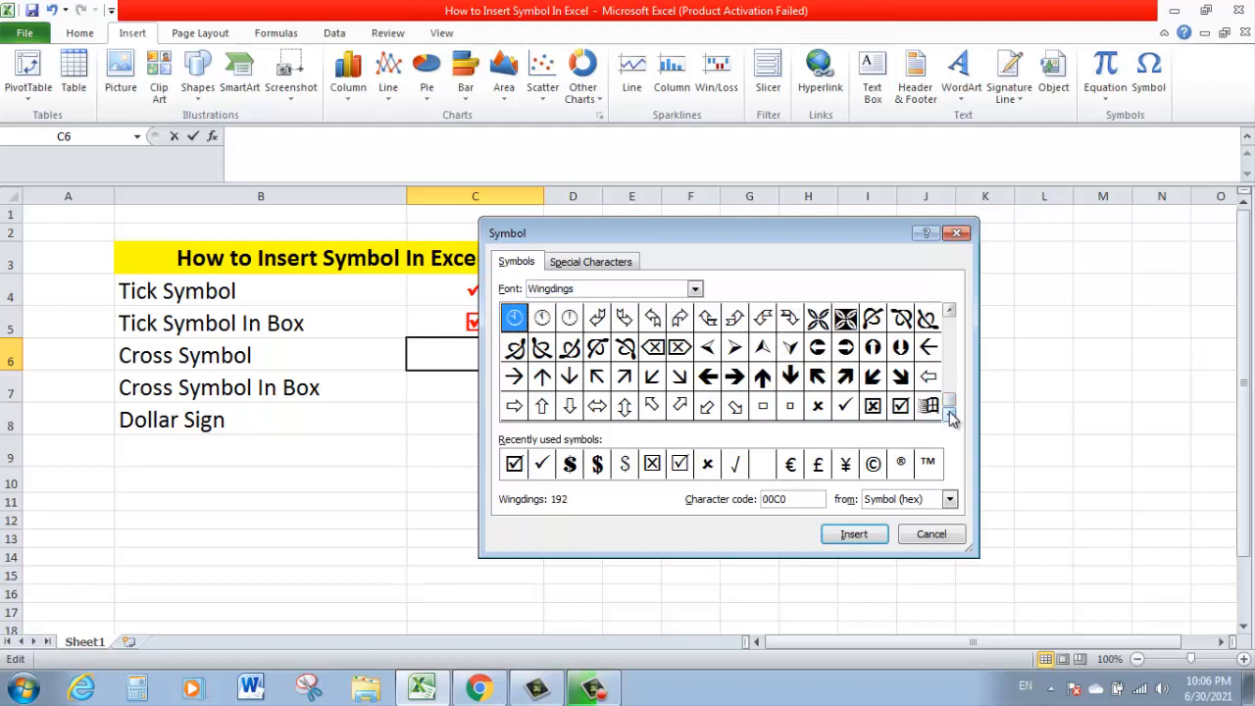
click(818, 408)
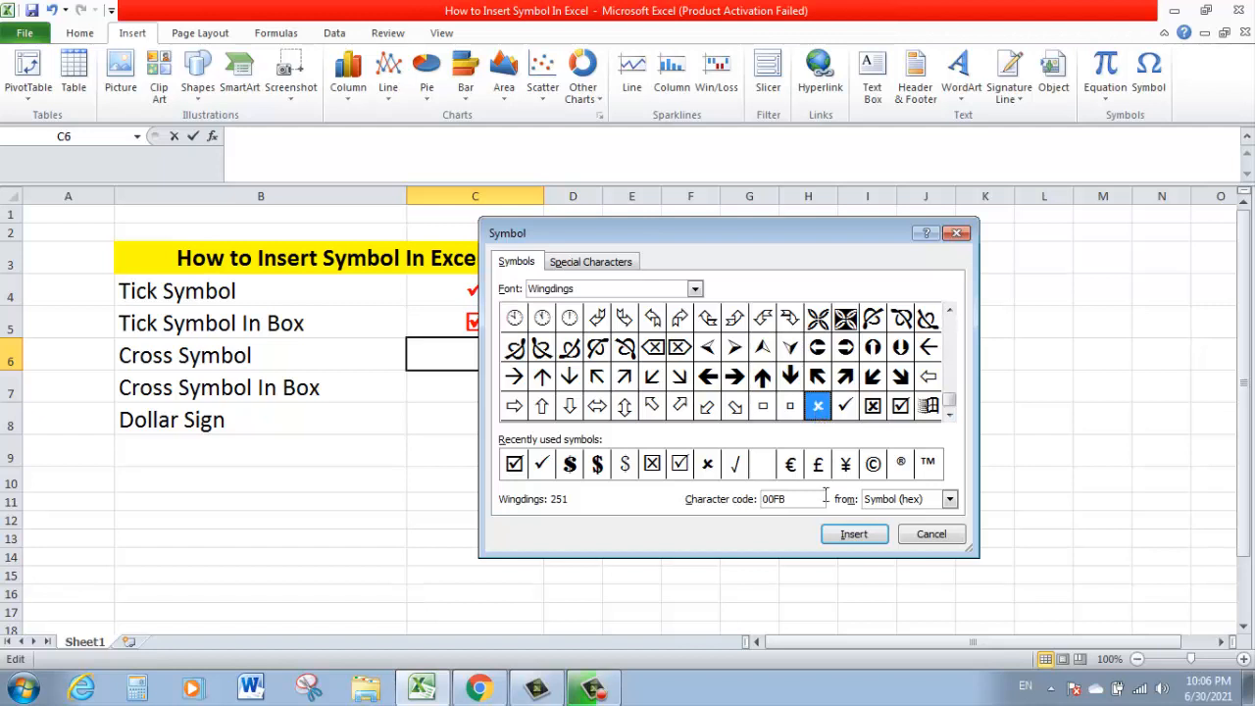
click(843, 536)
click(934, 535)
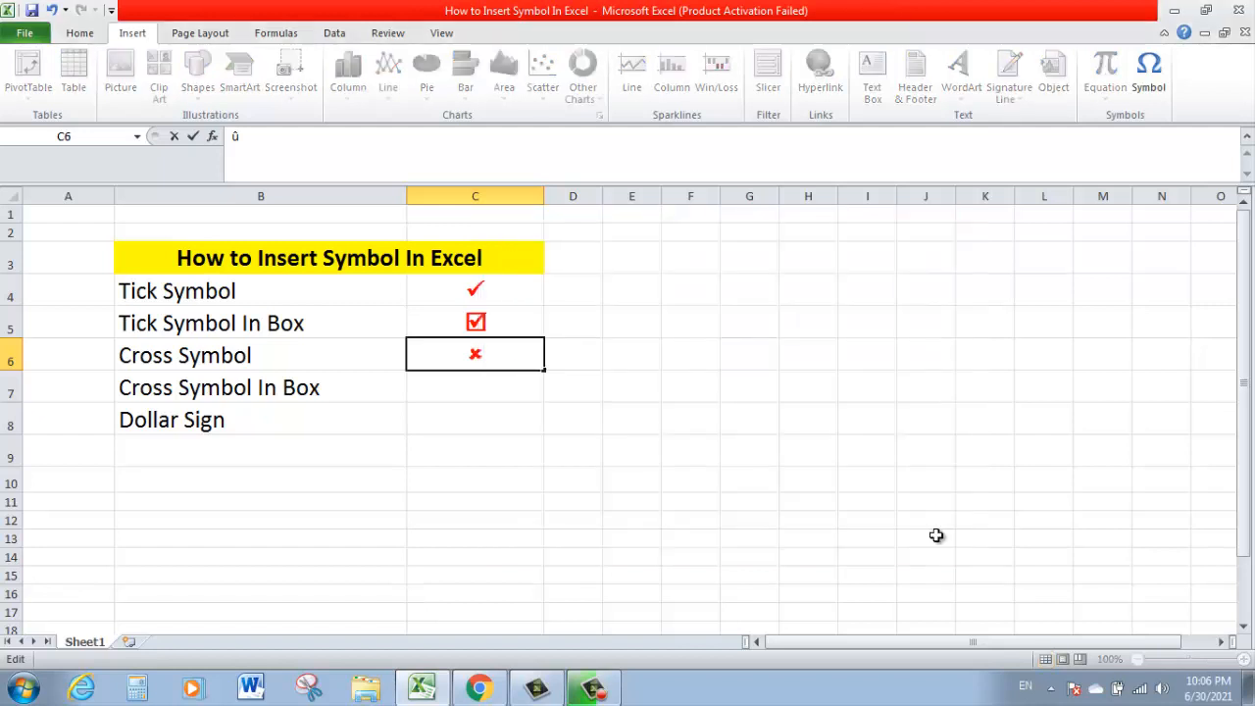
key(Return)
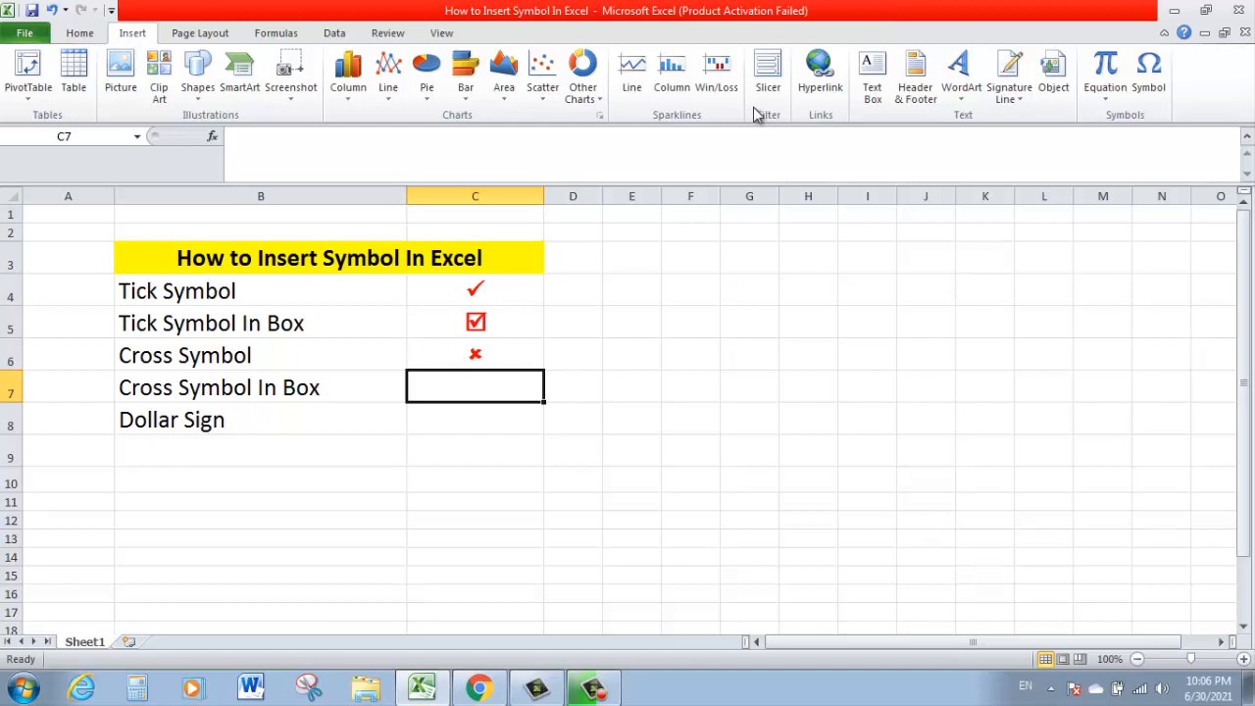
Start inserting a symbol in cell C7 beside Cross Symbol In Box and choose the Wingdings font for the symbol list
click(1149, 70)
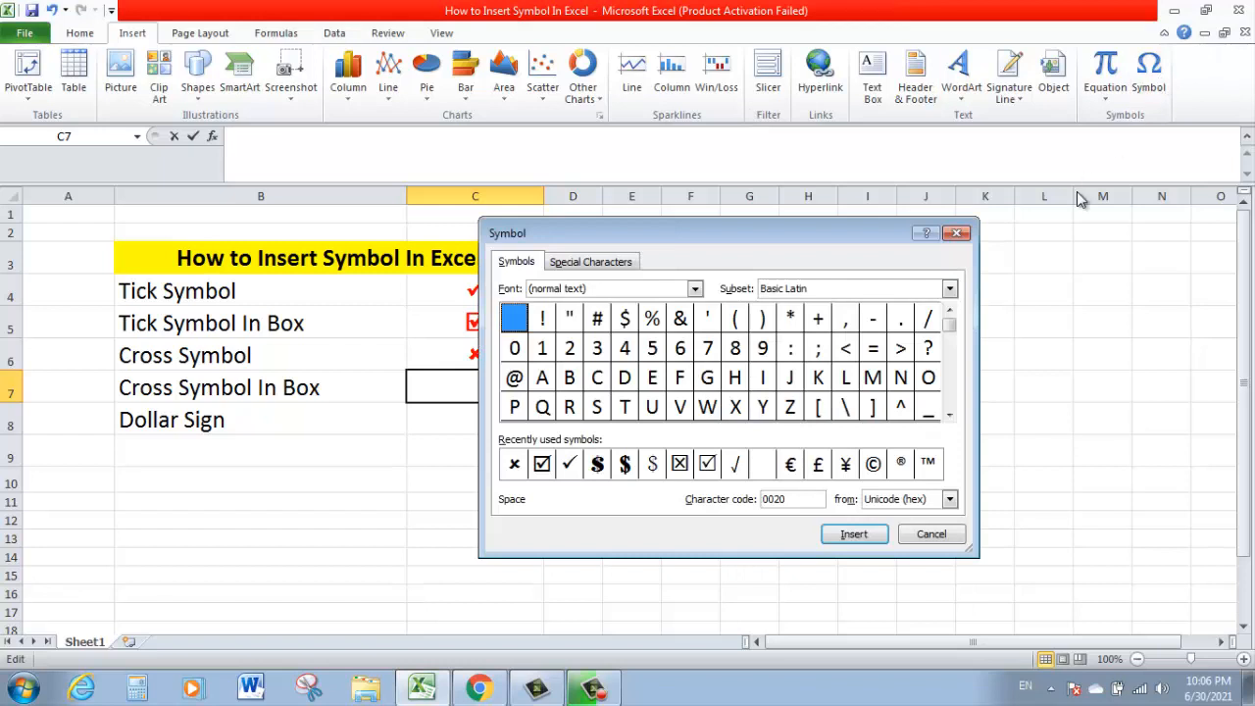
click(695, 290)
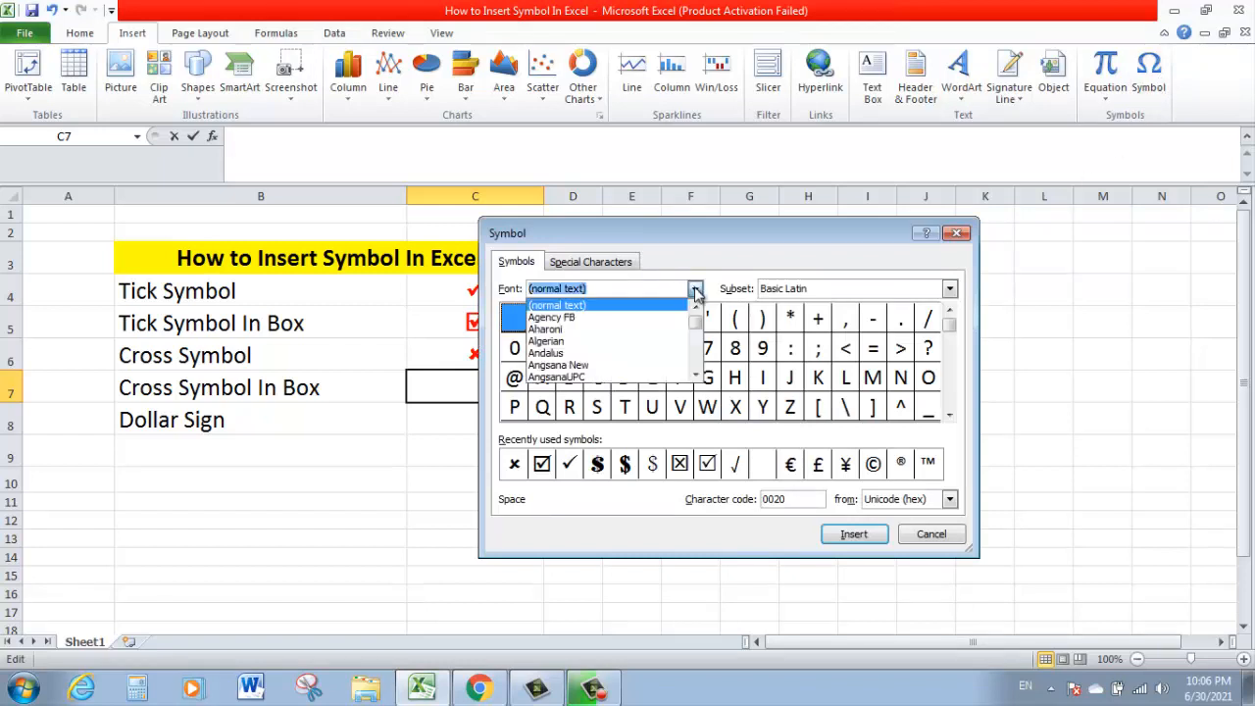
drag(695, 322, 695, 363)
click(612, 354)
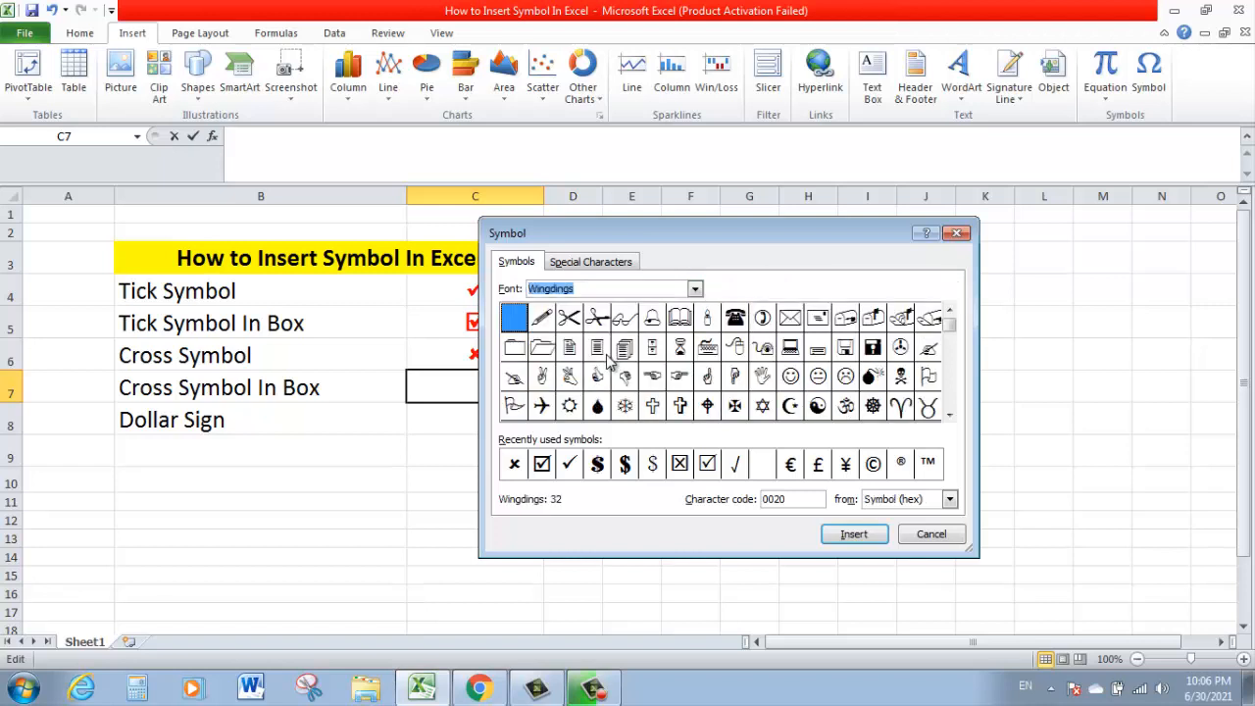
Insert the Wingdings boxed cross mark (character code 00FD) into C7 and commit the cell entry
click(949, 415)
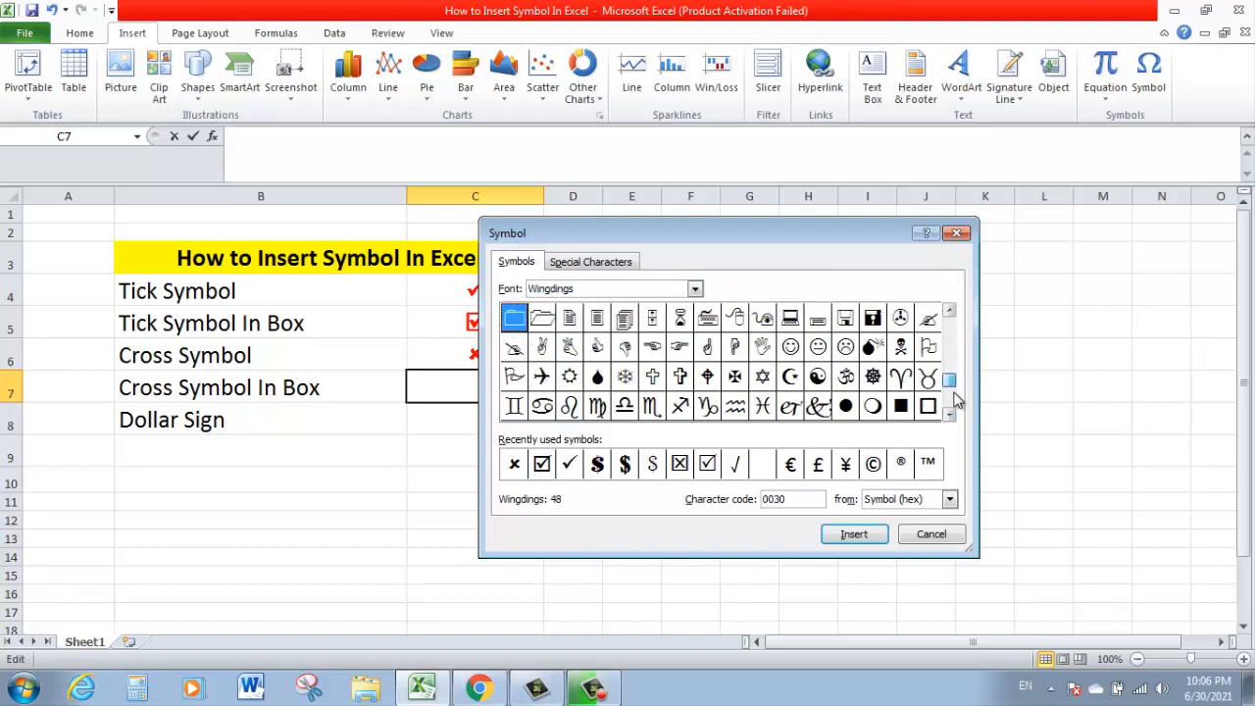
scroll(951, 416, down, 3)
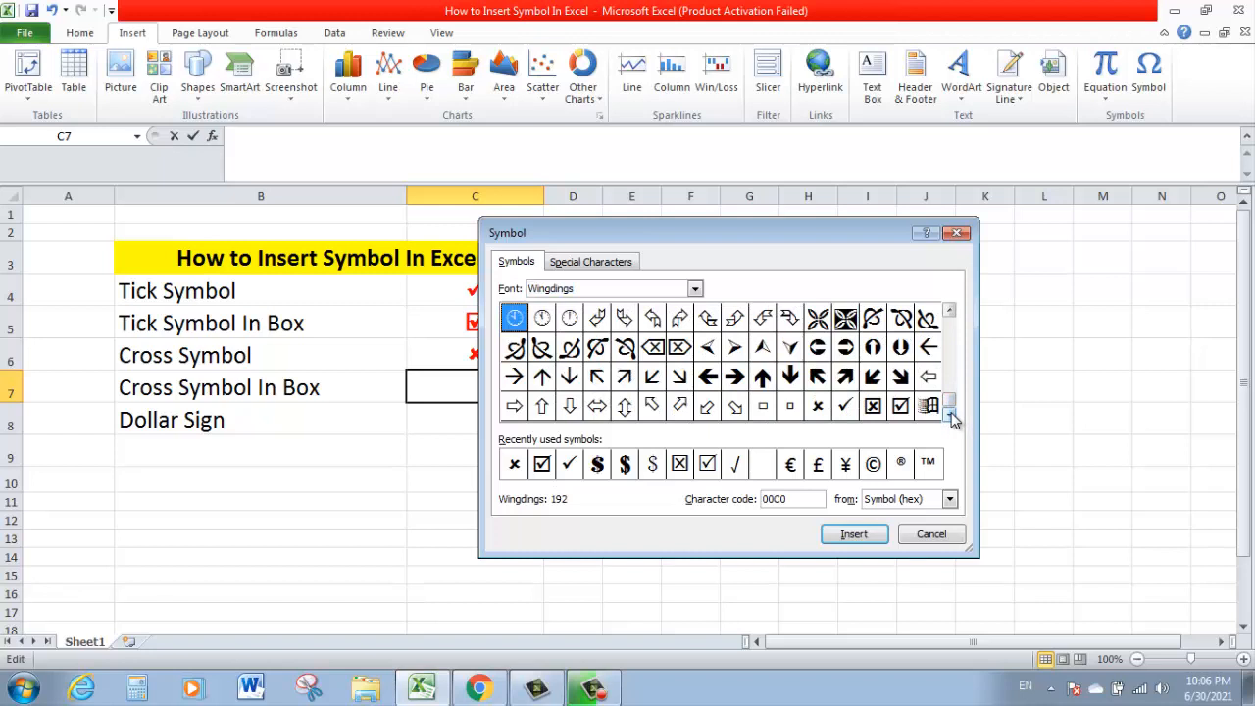
click(873, 405)
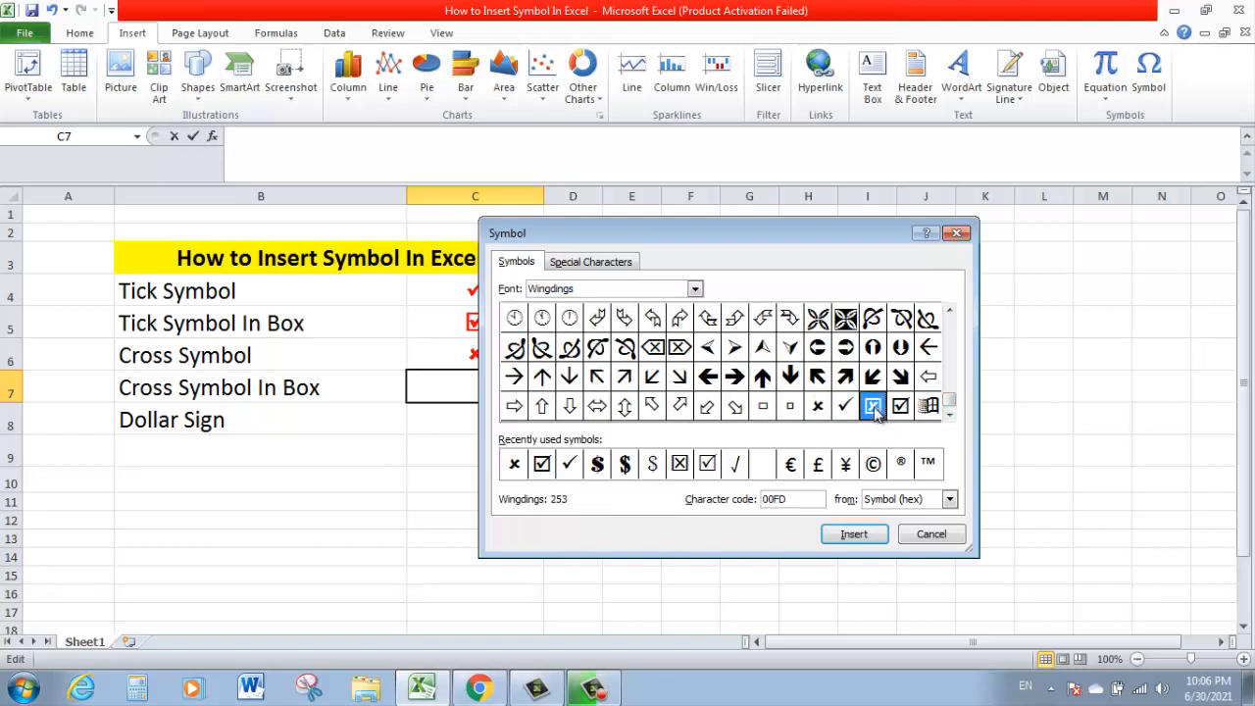
click(853, 534)
click(931, 535)
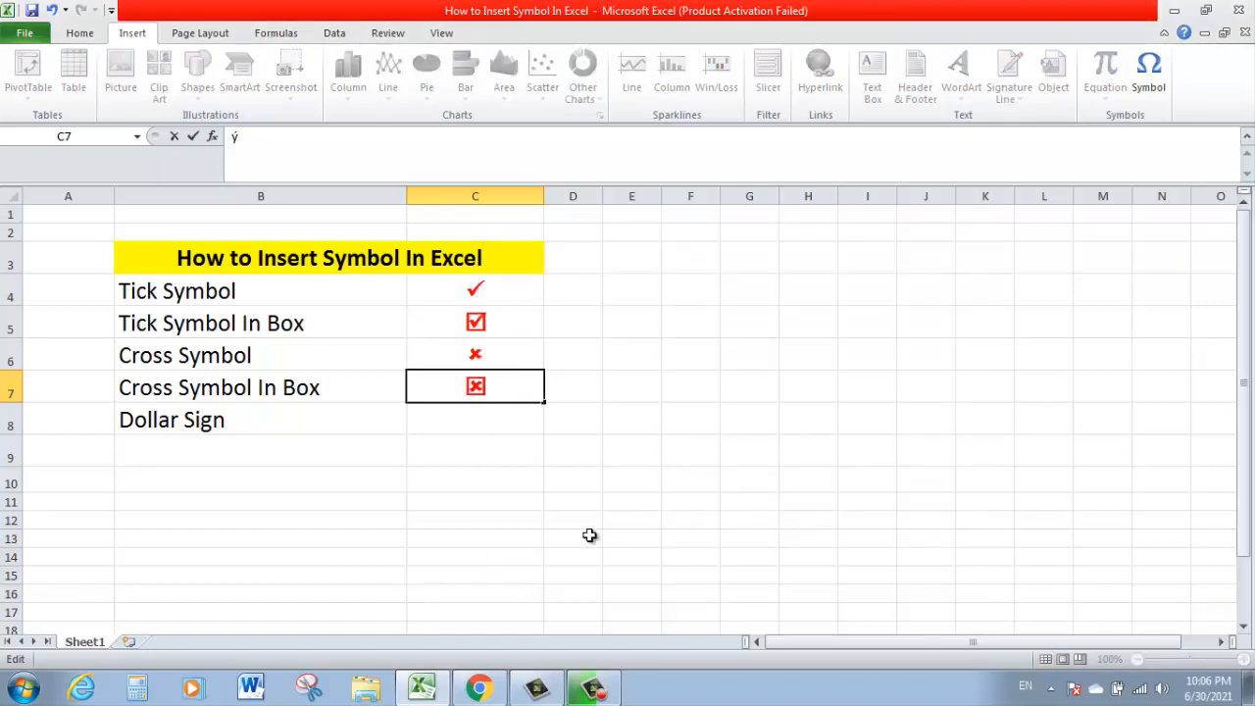
key(Return)
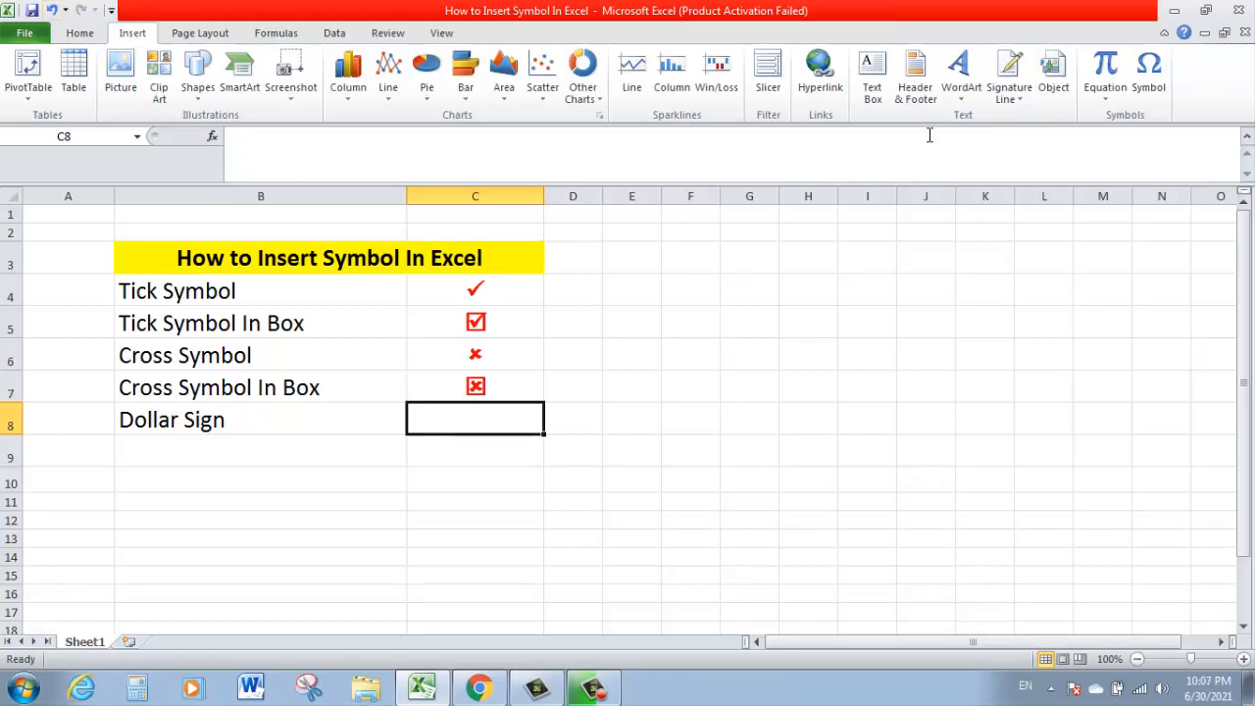
Start inserting a symbol in cell C8 beside Dollar Sign and choose the Arial font for the symbol list
click(1150, 79)
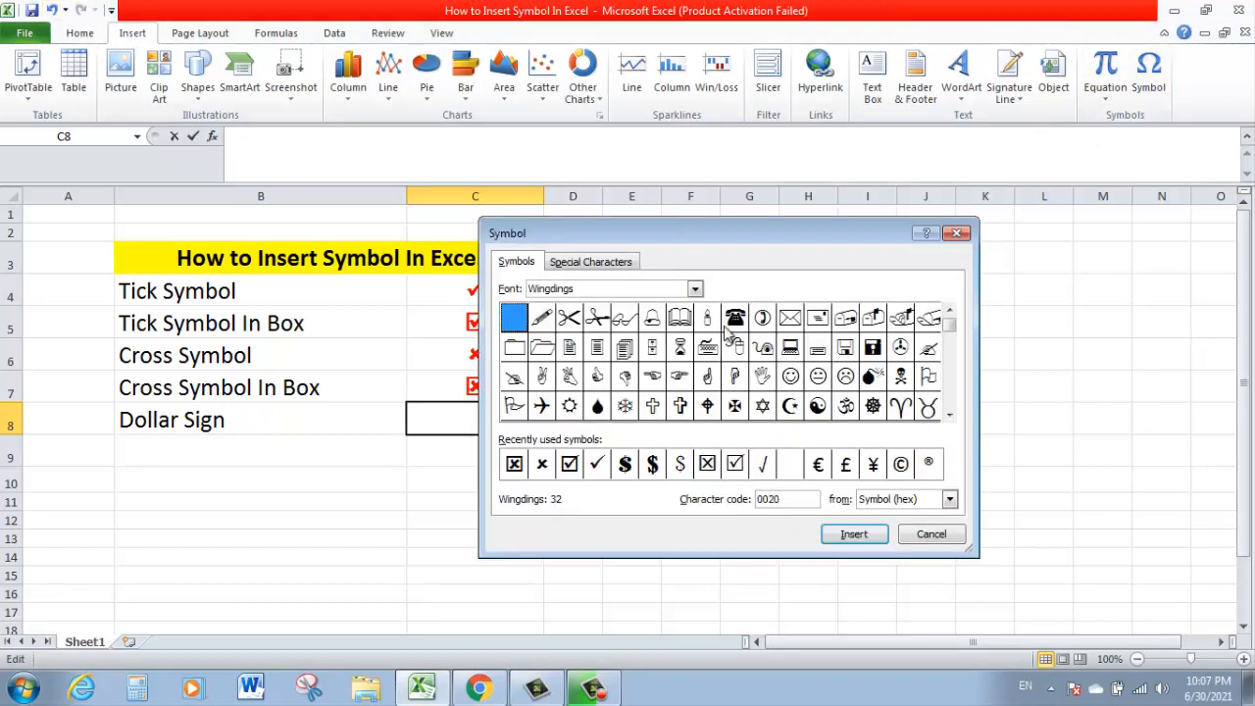
click(695, 288)
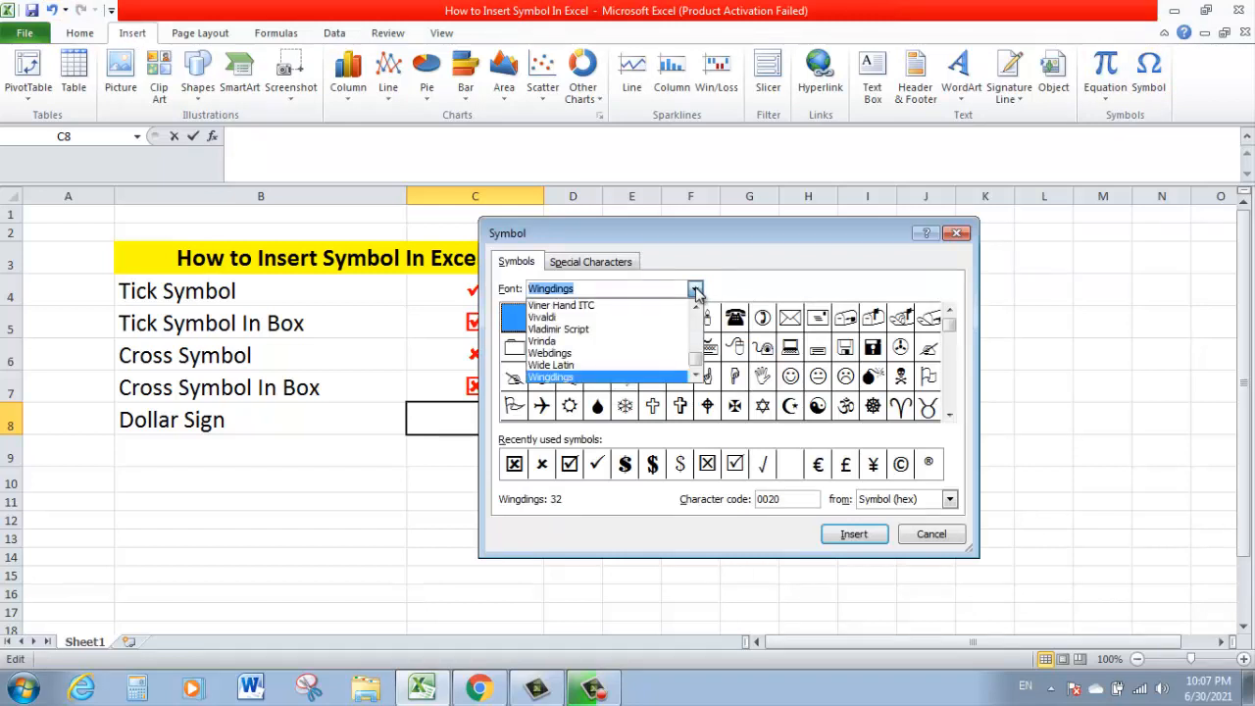
drag(696, 361, 696, 329)
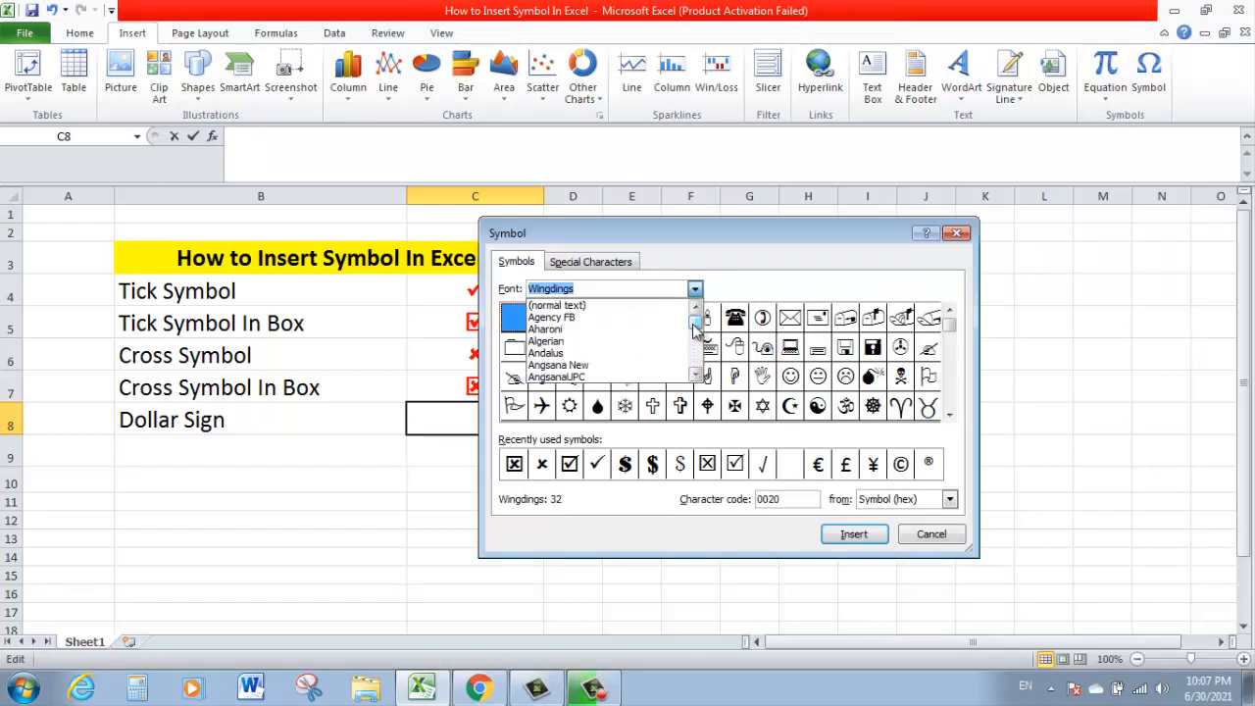
click(695, 374)
click(695, 373)
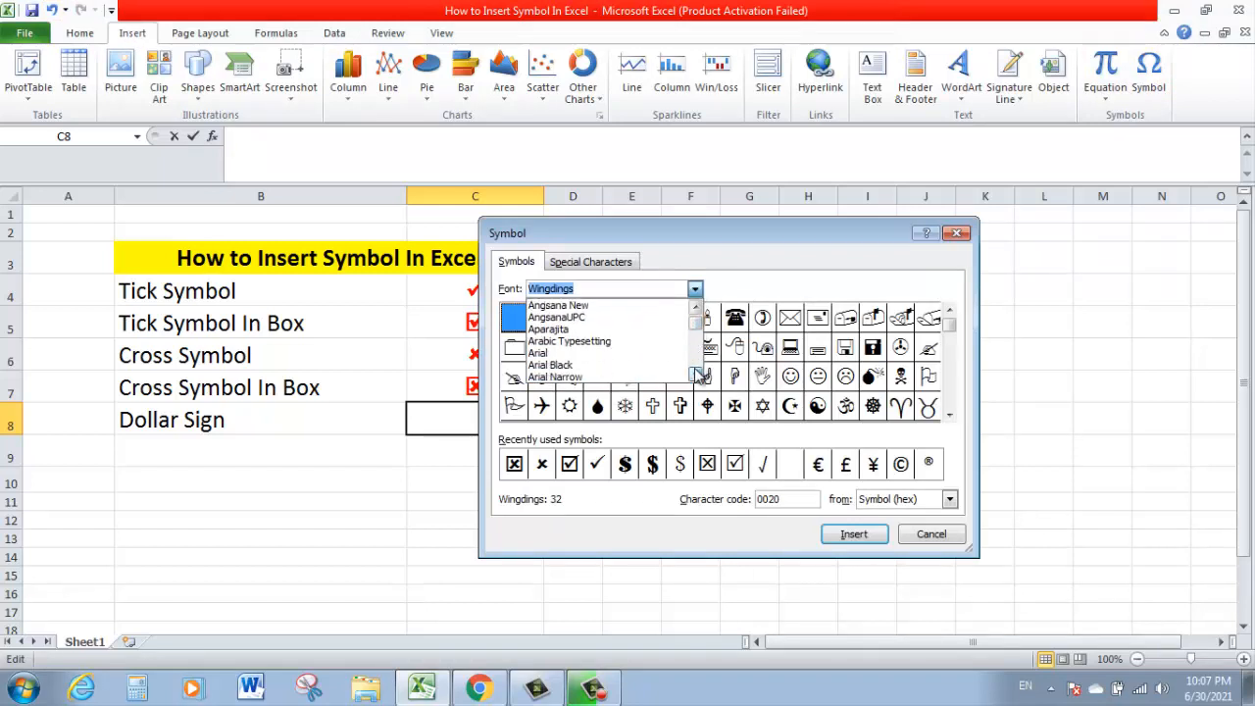
click(590, 361)
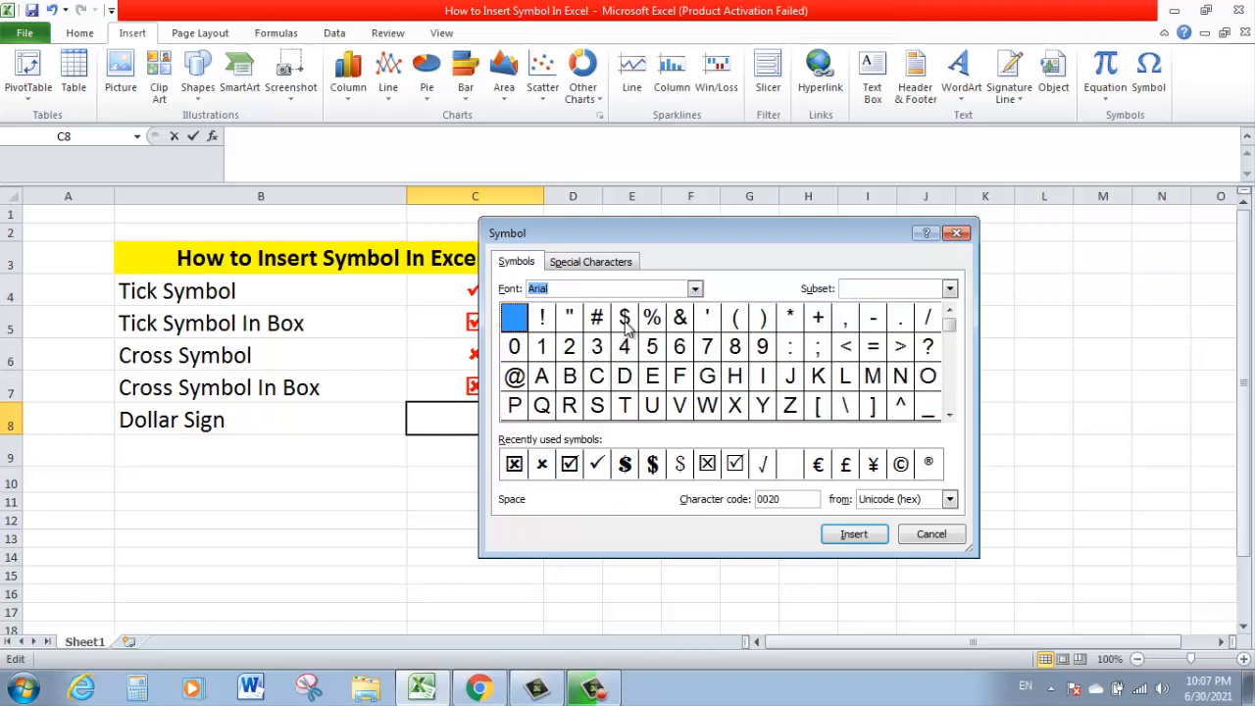
Insert the Arial dollar sign (character code 0024) into C8 and commit the cell entry
click(625, 320)
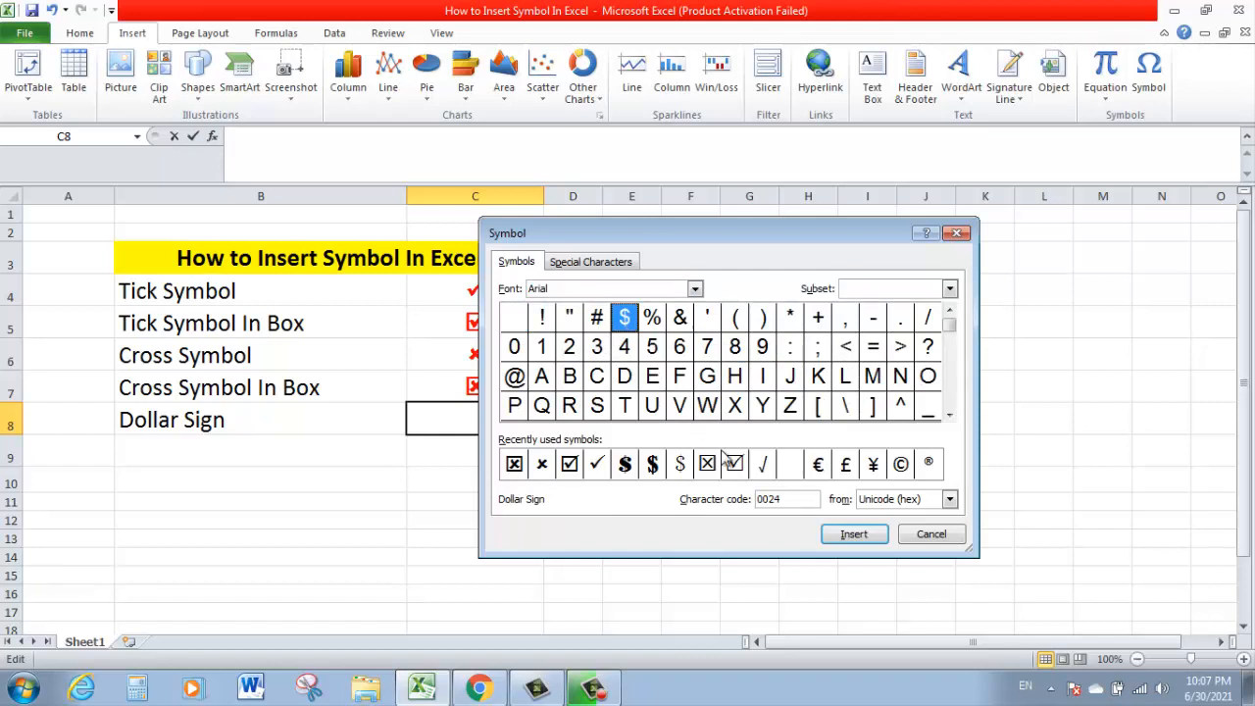
click(851, 535)
click(927, 537)
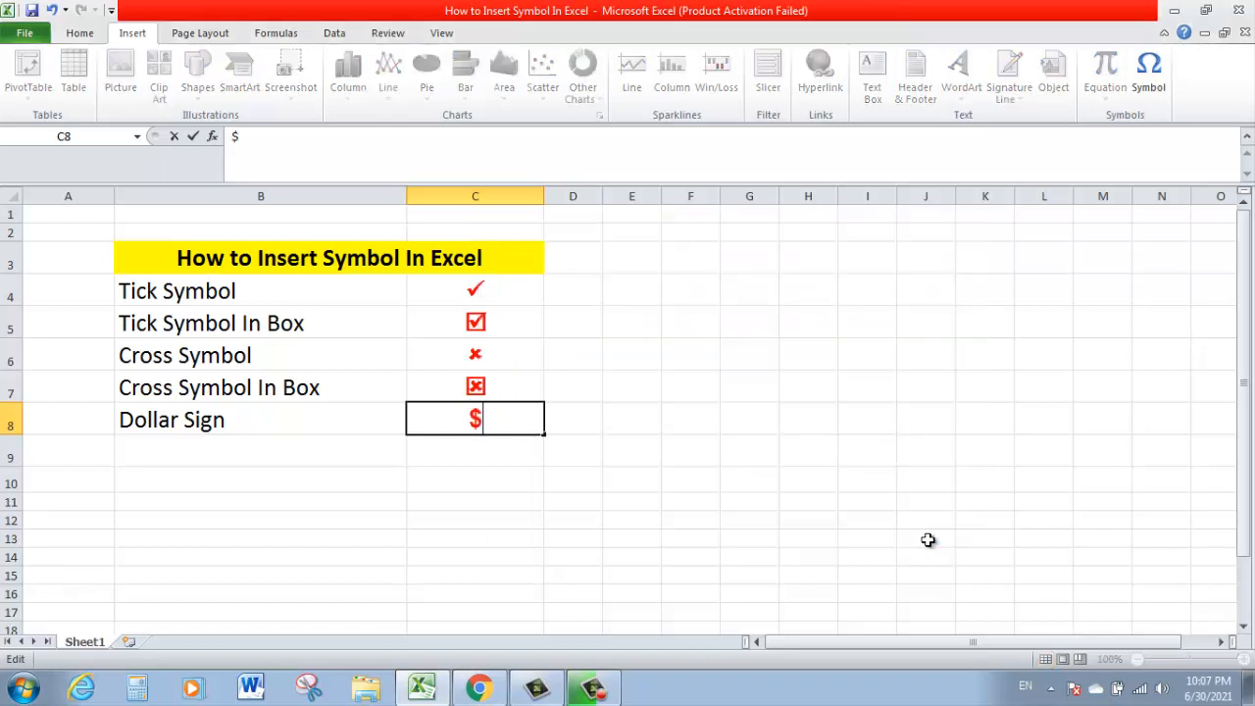
key(Return)
Review the symbol names in B4:B8 against the symbols inserted beside them in C4:C8
key(Left)
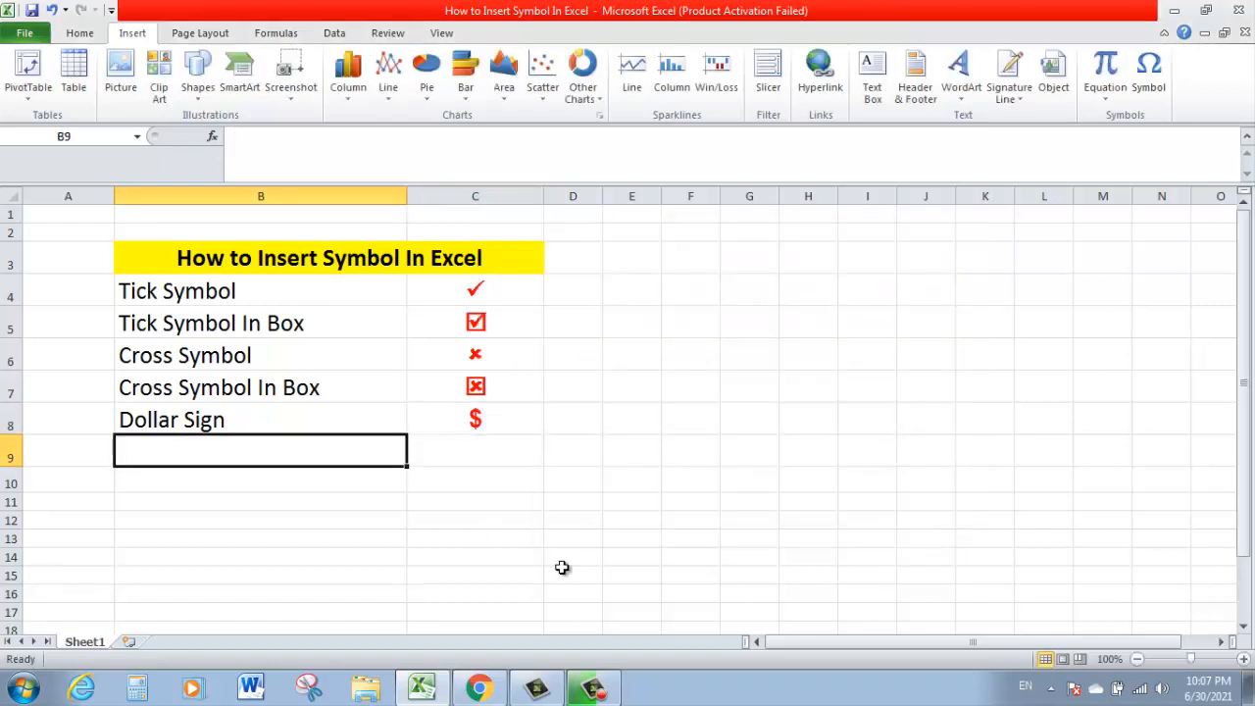
key(Right)
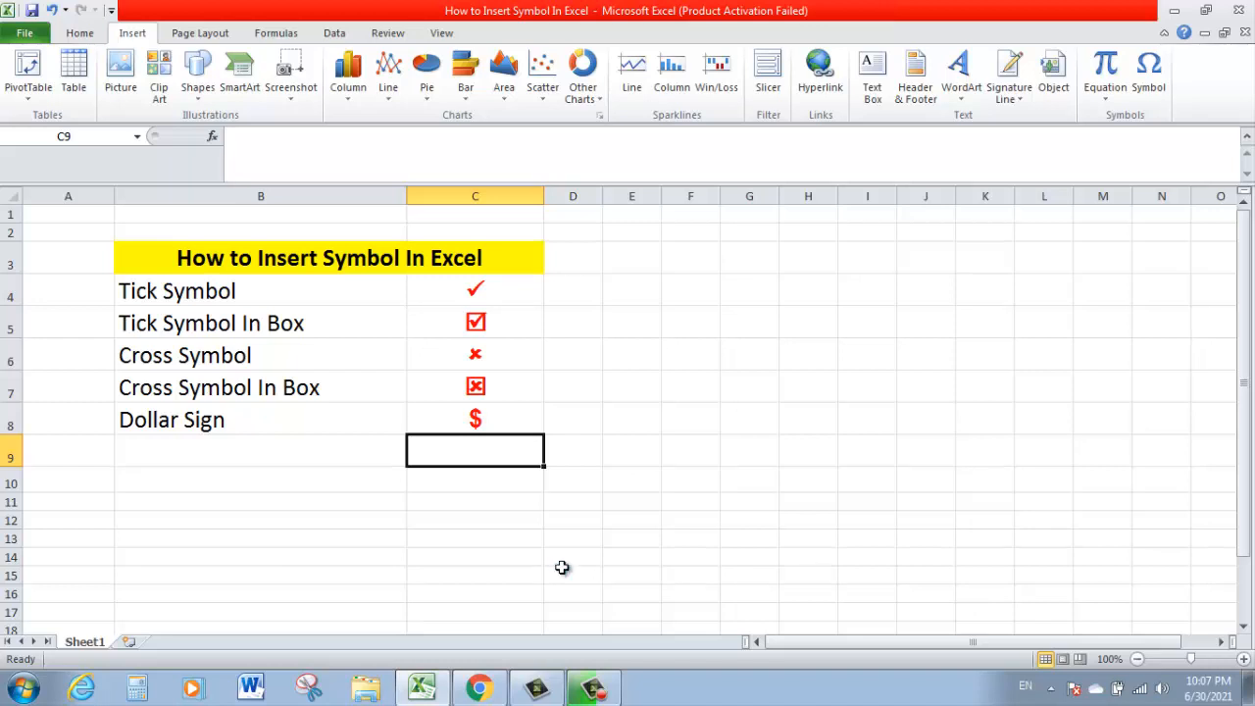
click(220, 296)
key(Right)
key(Down)
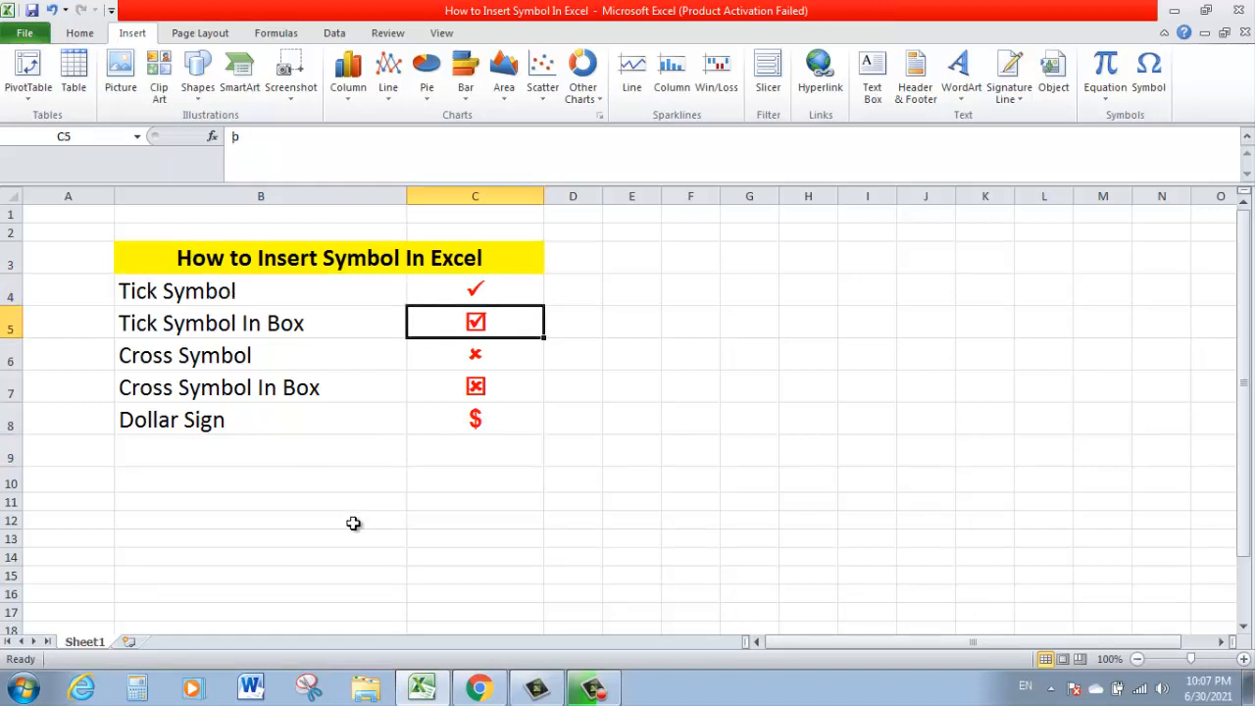
key(Left)
key(Down)
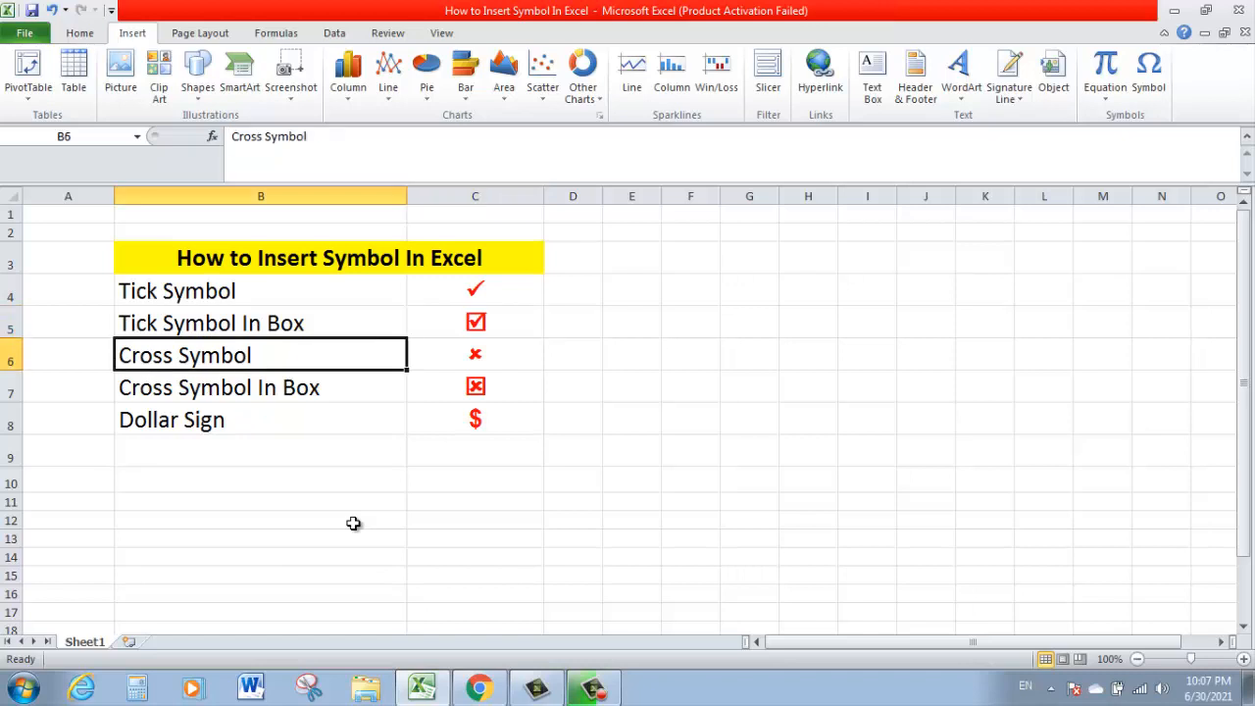
key(Down)
key(Down)
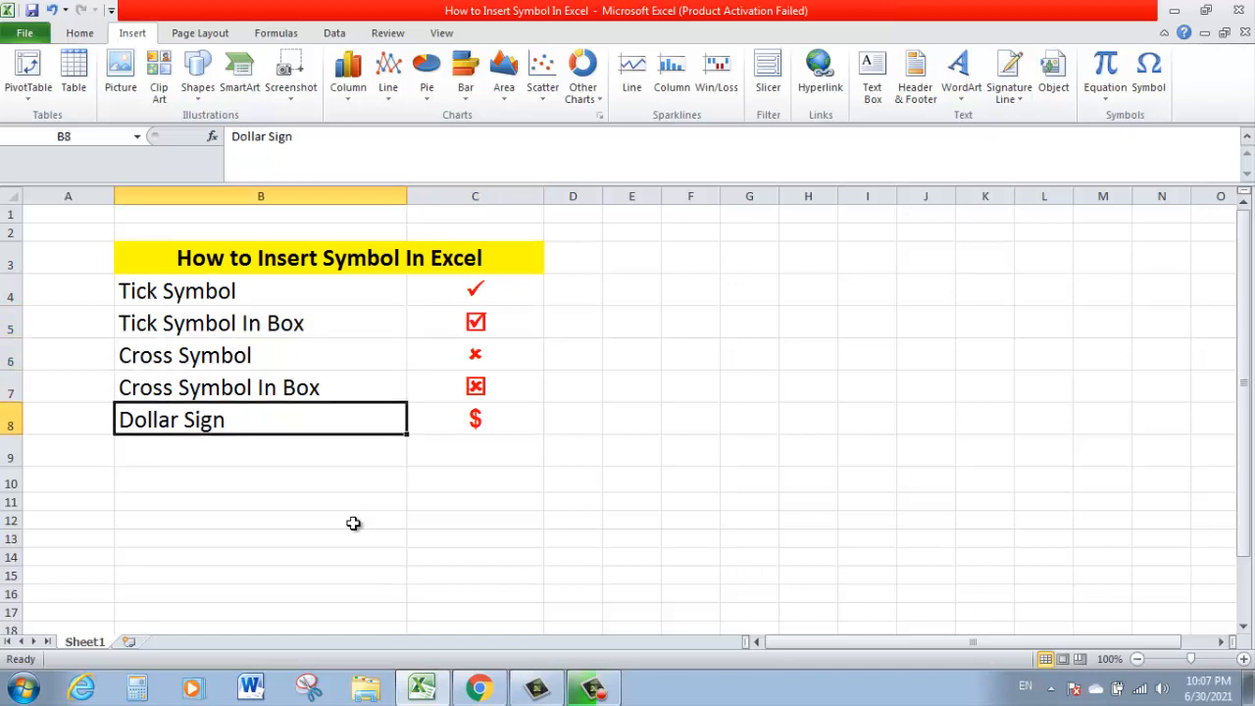
key(Right)
key(Down)
key(Left)
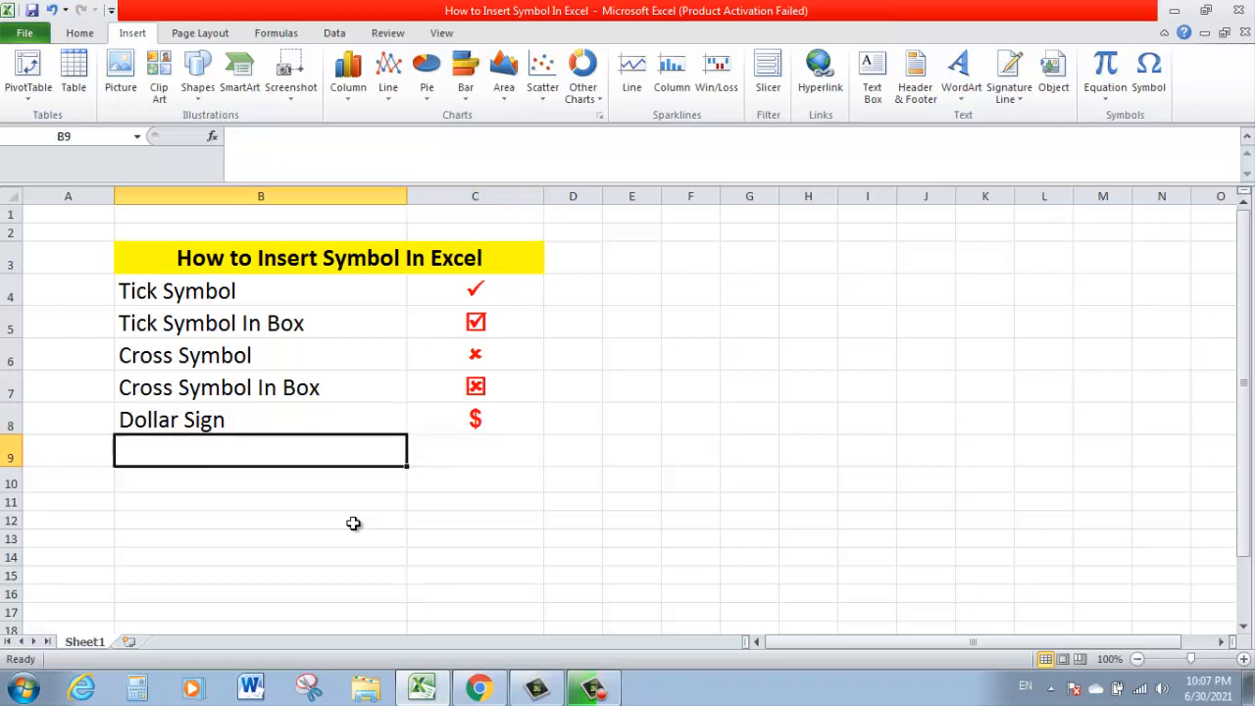